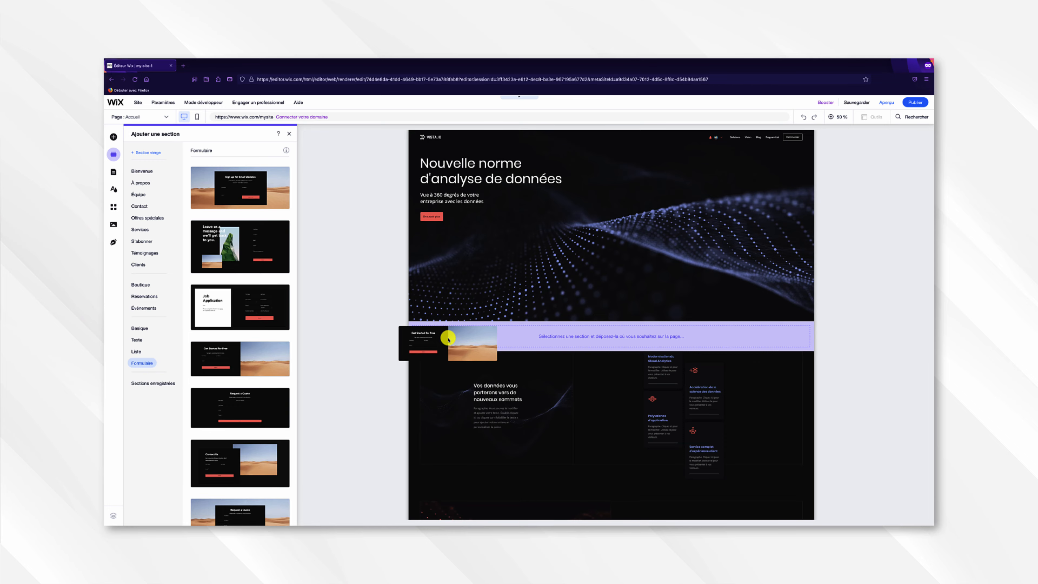
- Place the "Get Started for Free" form section with the desert image directly below the hero section
drag(448, 339, 464, 338)
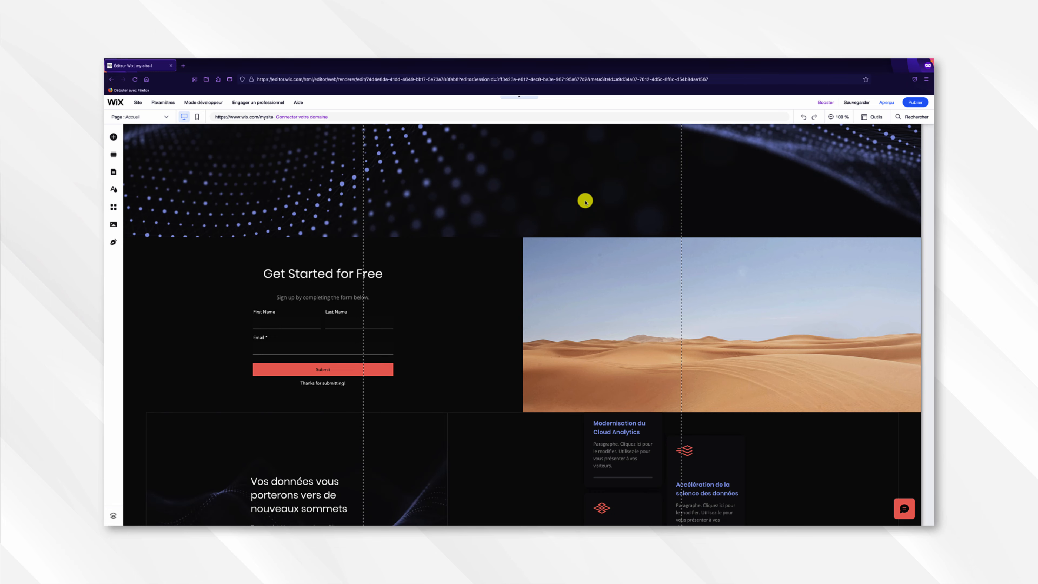
scroll(585, 201, down, 2)
scroll(585, 201, up, 1)
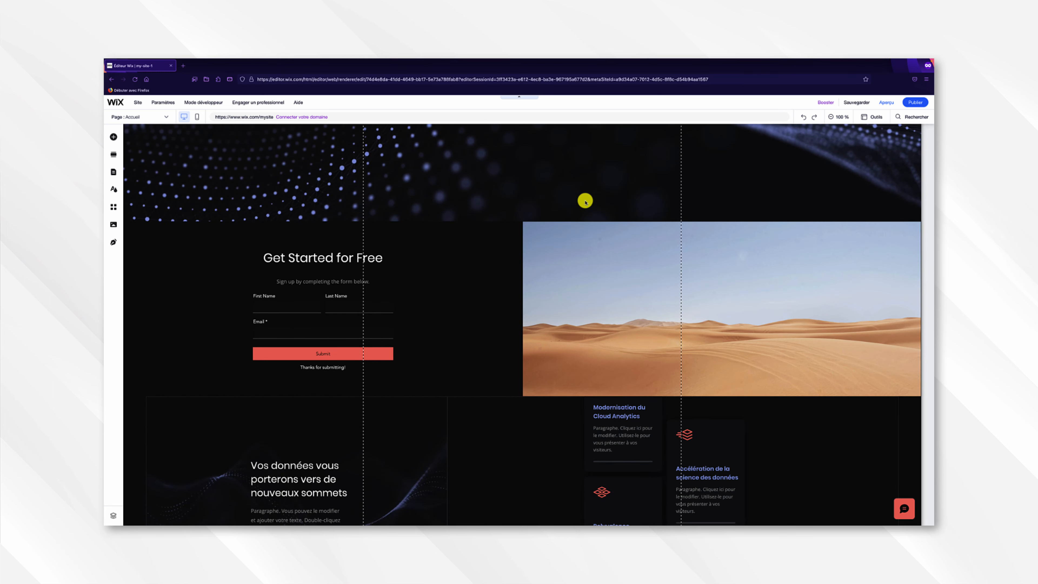
- Add a blank section between the business acceleration section and the footer
scroll(585, 201, down, 15)
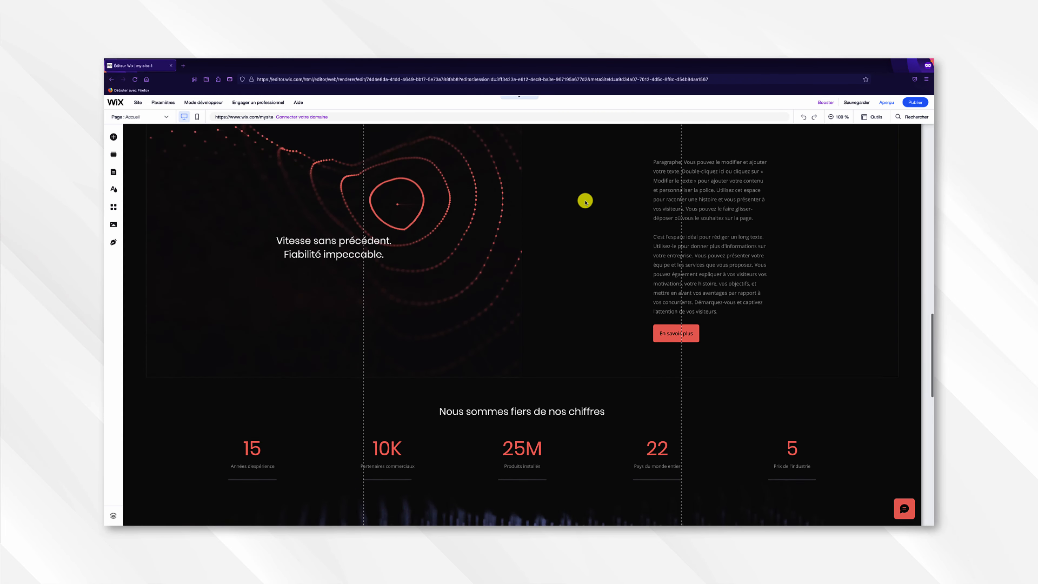
scroll(585, 201, down, 12)
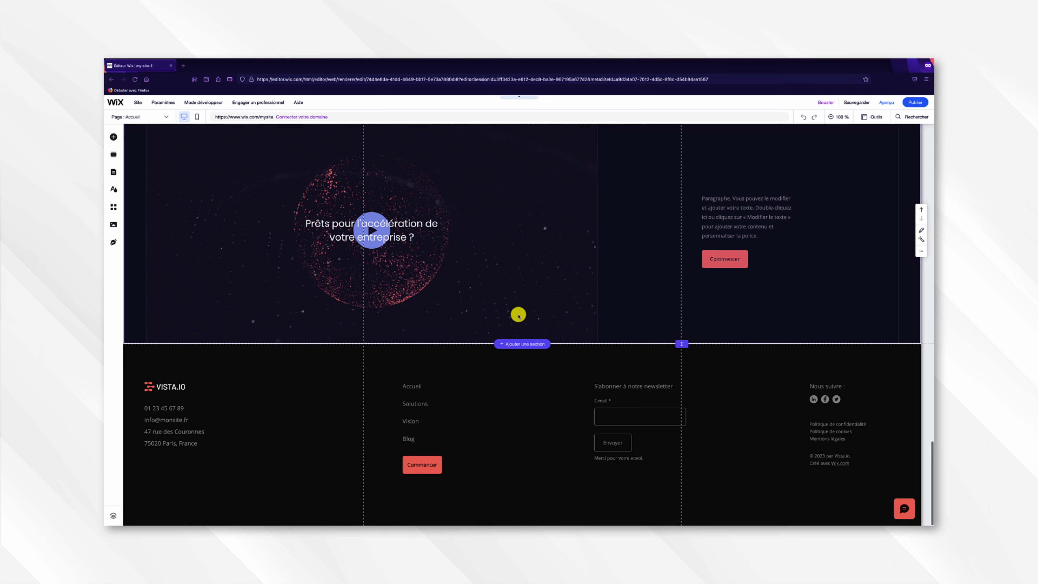
click(517, 345)
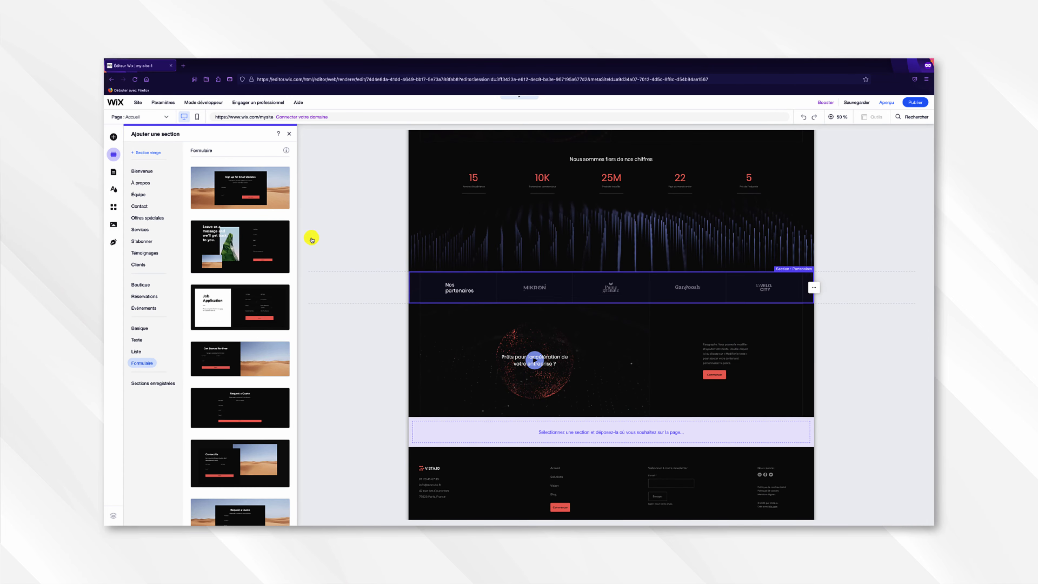
click(148, 155)
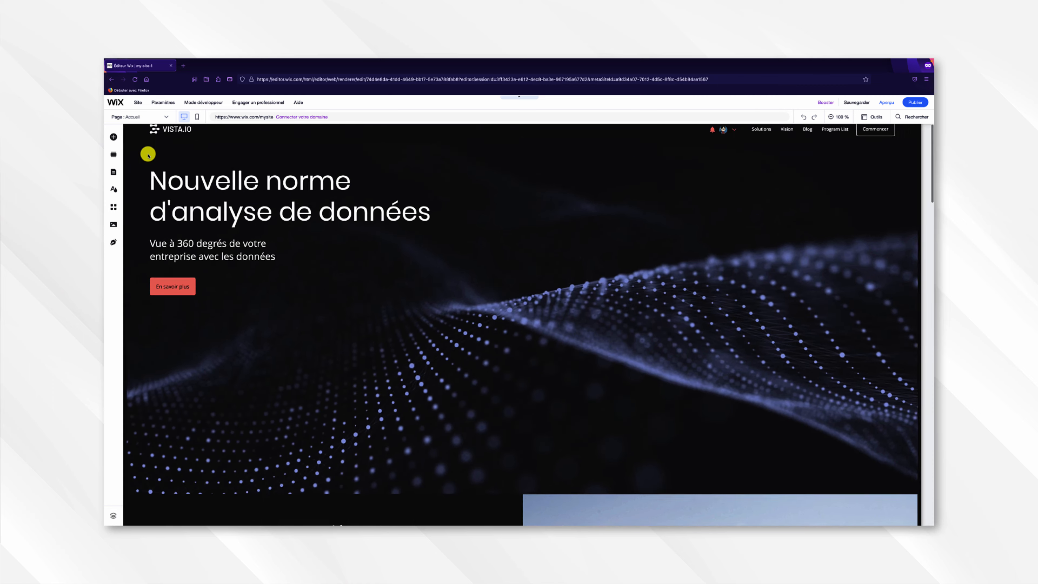
scroll(348, 222, down, 20)
scroll(348, 222, down, 10)
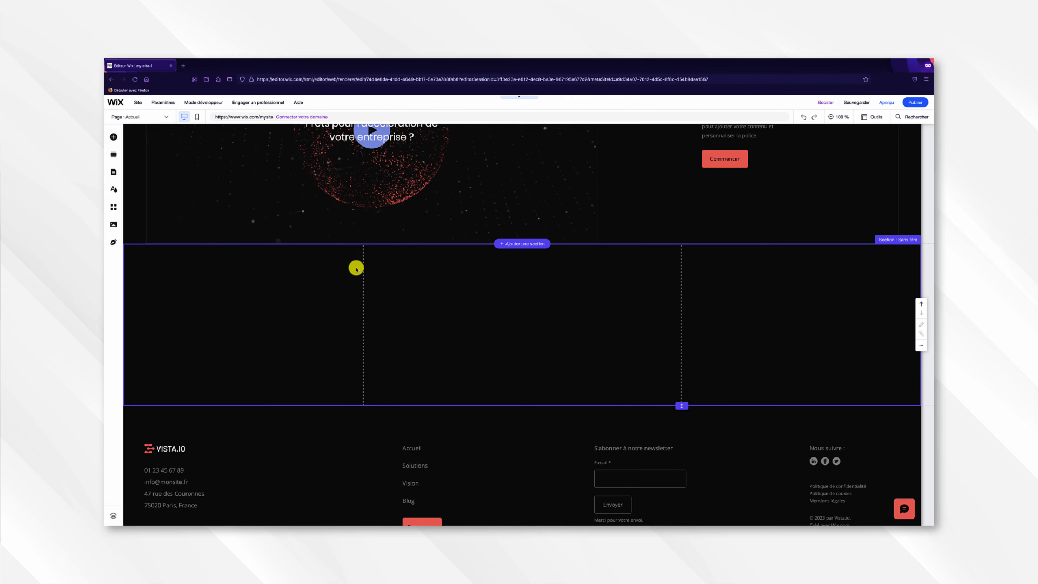
- Add the "Come to Our Event" registration form from the contact and form elements to the blank section
click(112, 137)
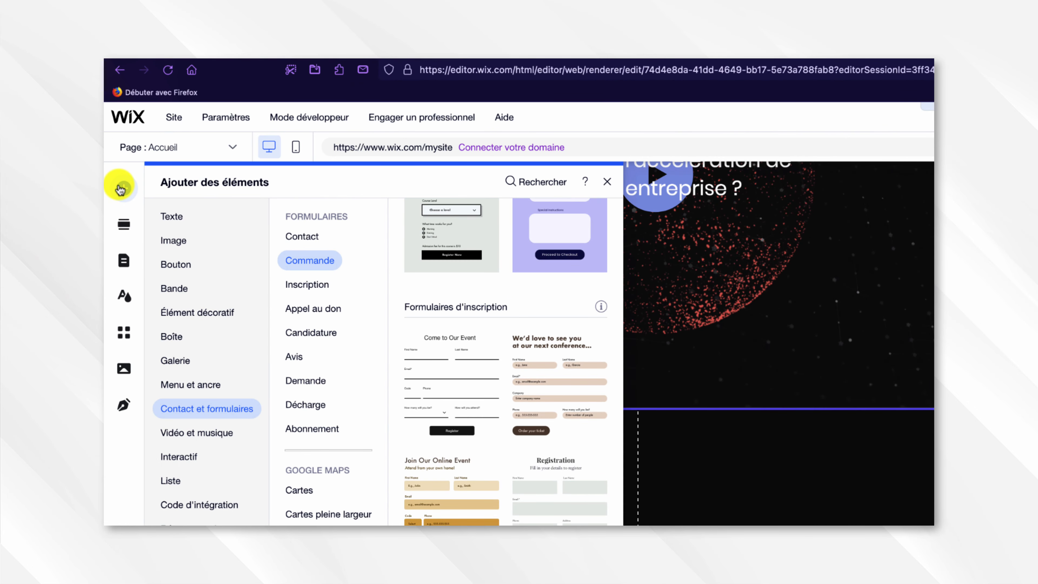
click(177, 264)
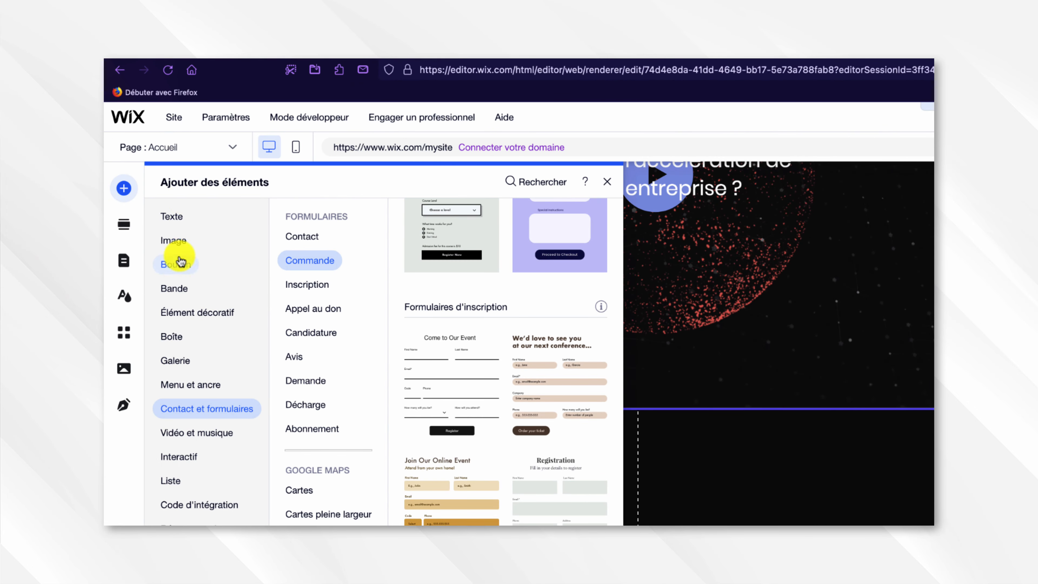
click(220, 409)
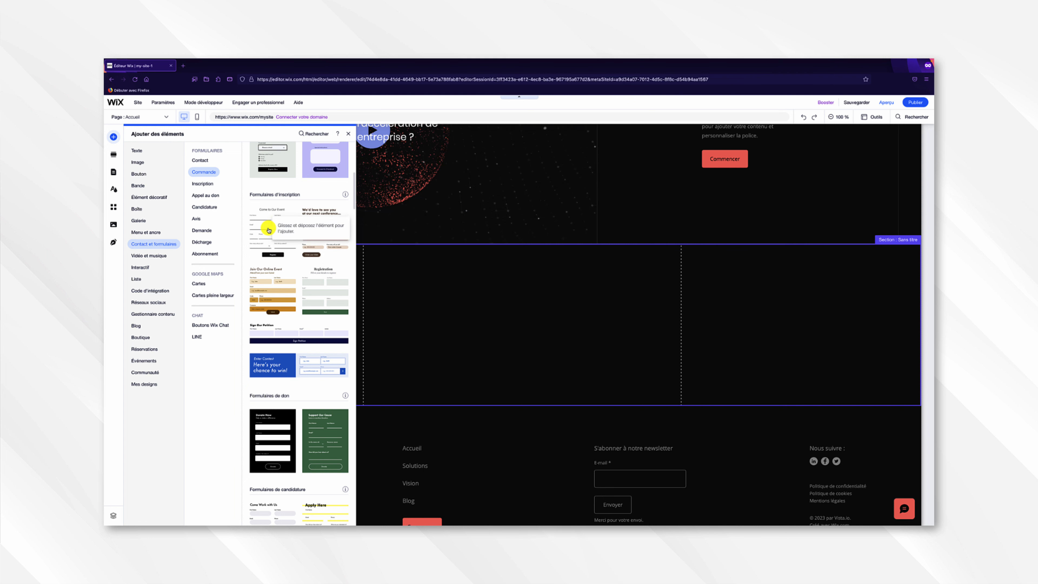
drag(268, 230, 491, 302)
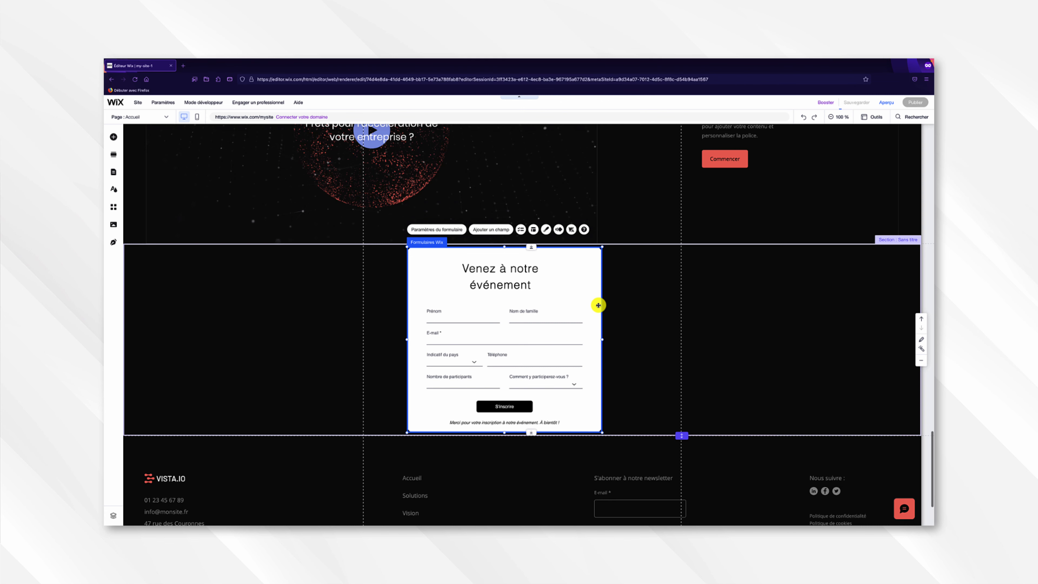
- Increase the height of the blank section and reposition the event form slightly lower and further right inside it
click(627, 309)
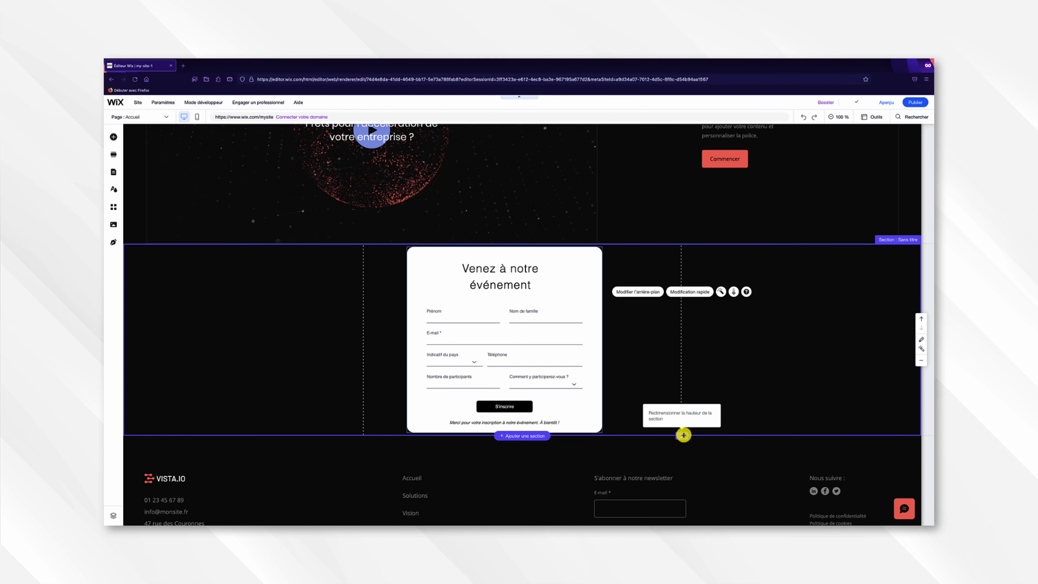
drag(683, 434, 683, 492)
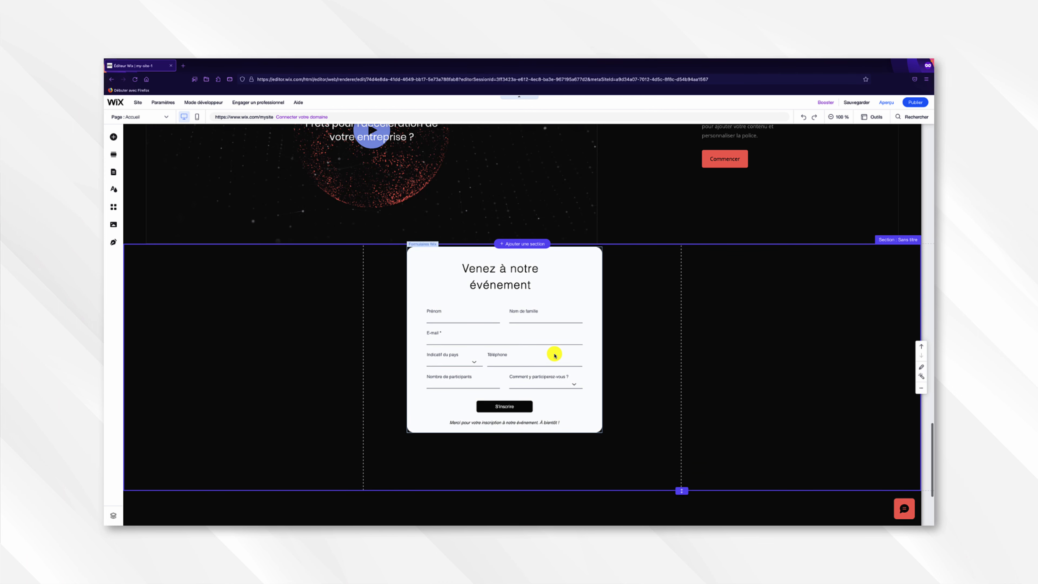
drag(555, 354, 572, 378)
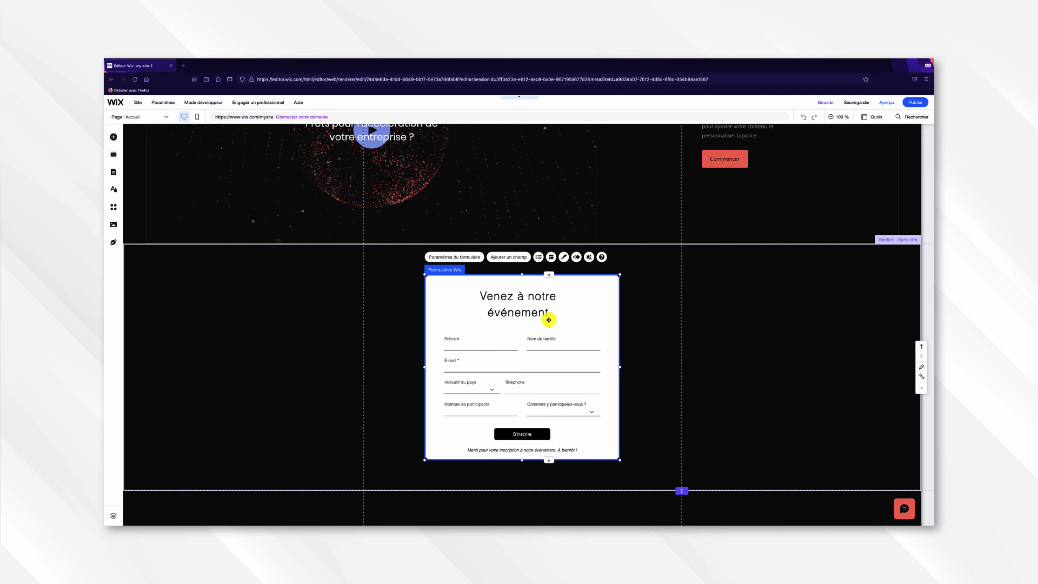
- Add a reCAPTCHA field to the event form and centre it above the S'inscrire button
click(514, 262)
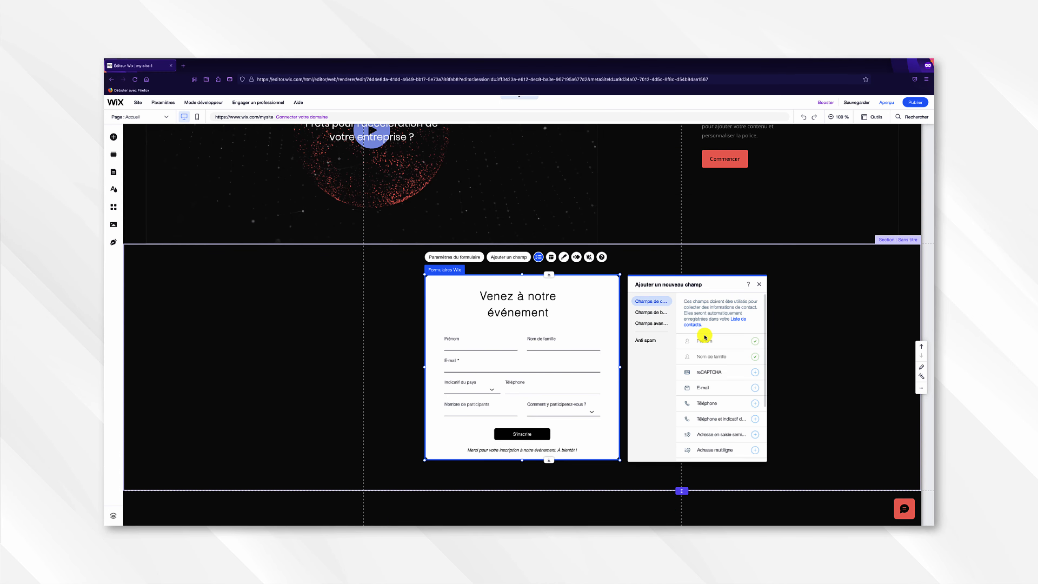
scroll(705, 336, down, 1)
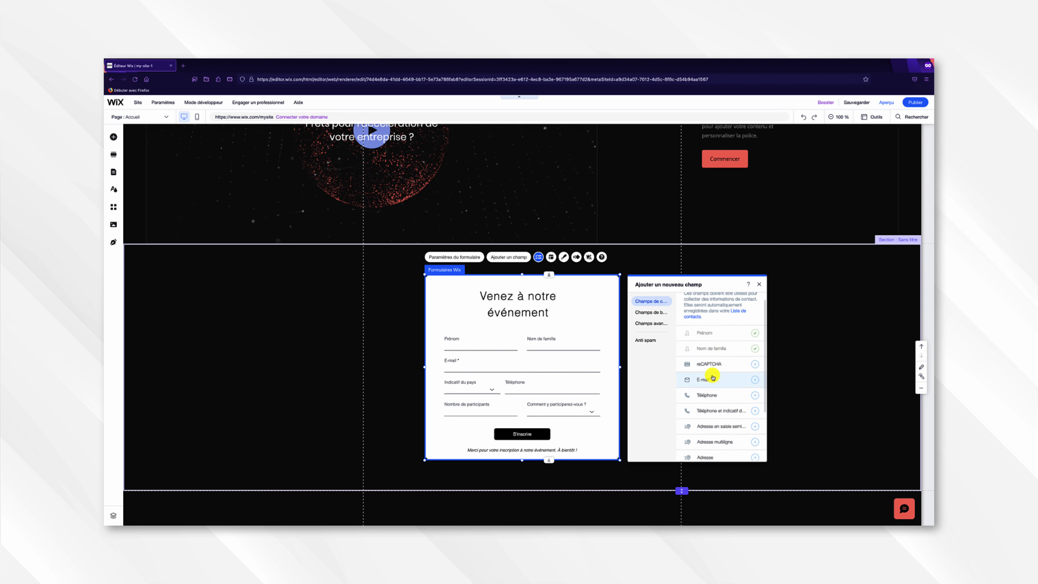
scroll(711, 394, down, 2)
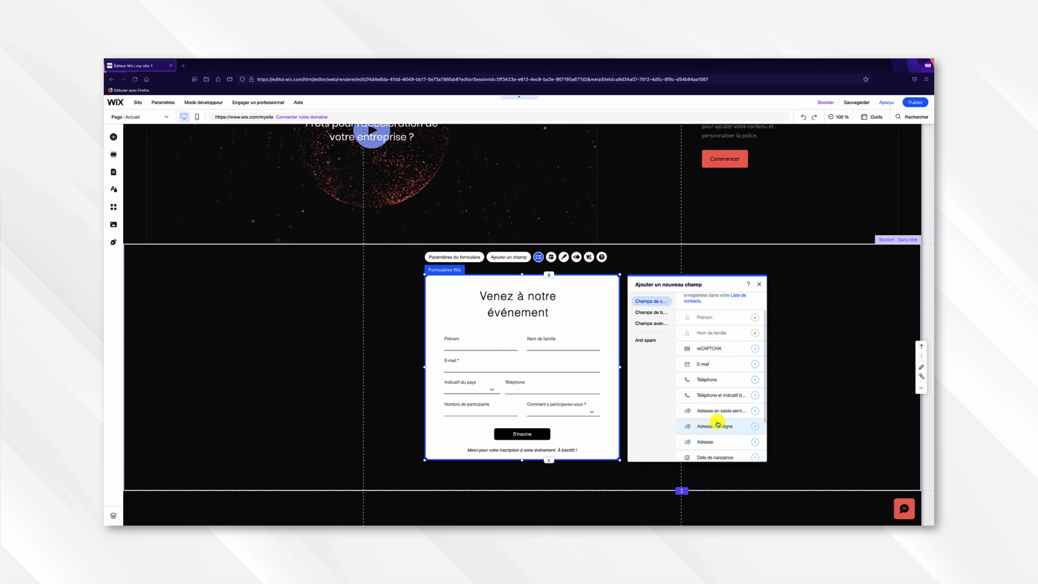
click(727, 349)
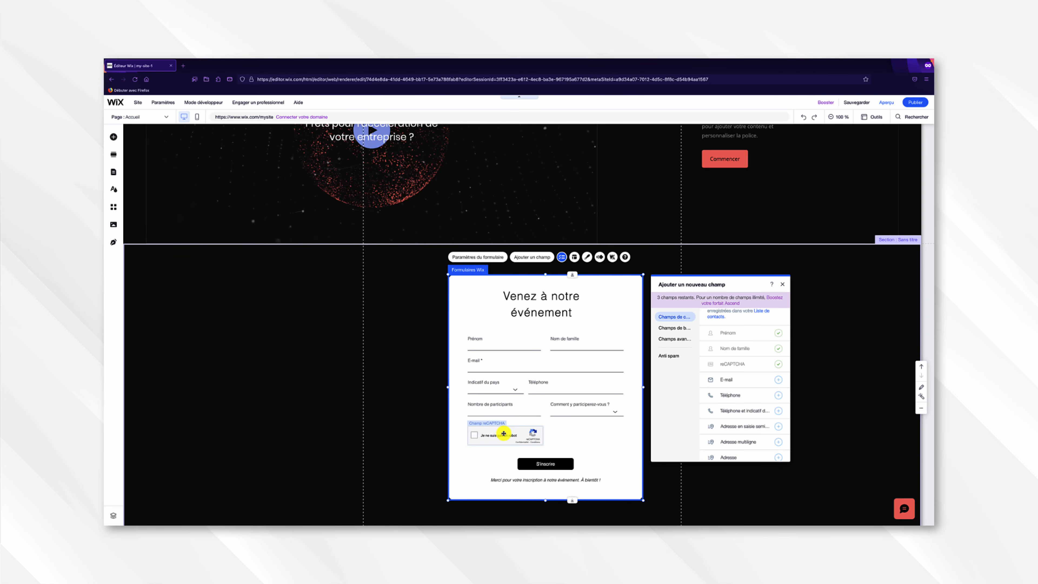
click(497, 432)
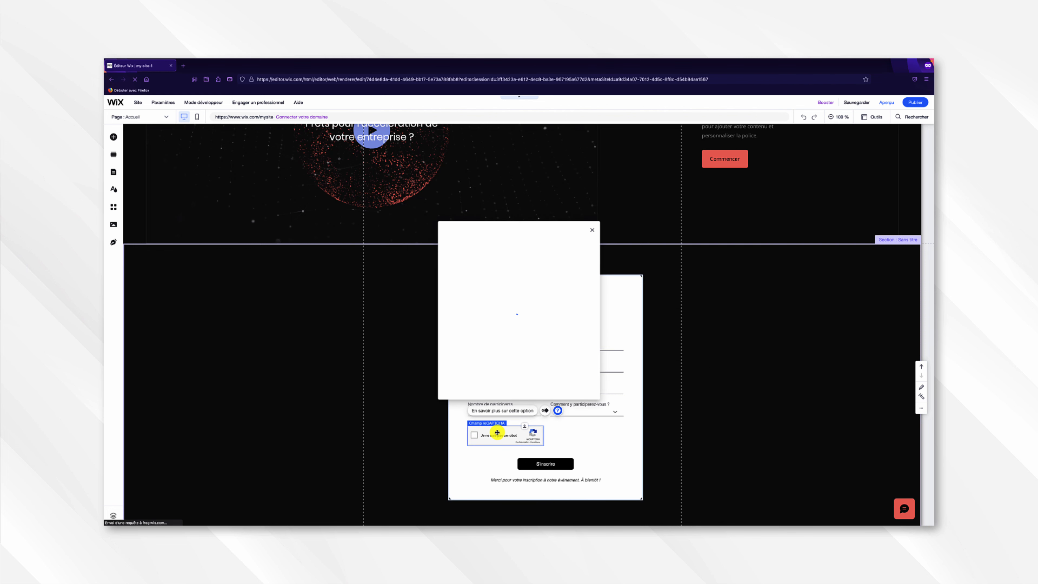
drag(497, 432, 533, 433)
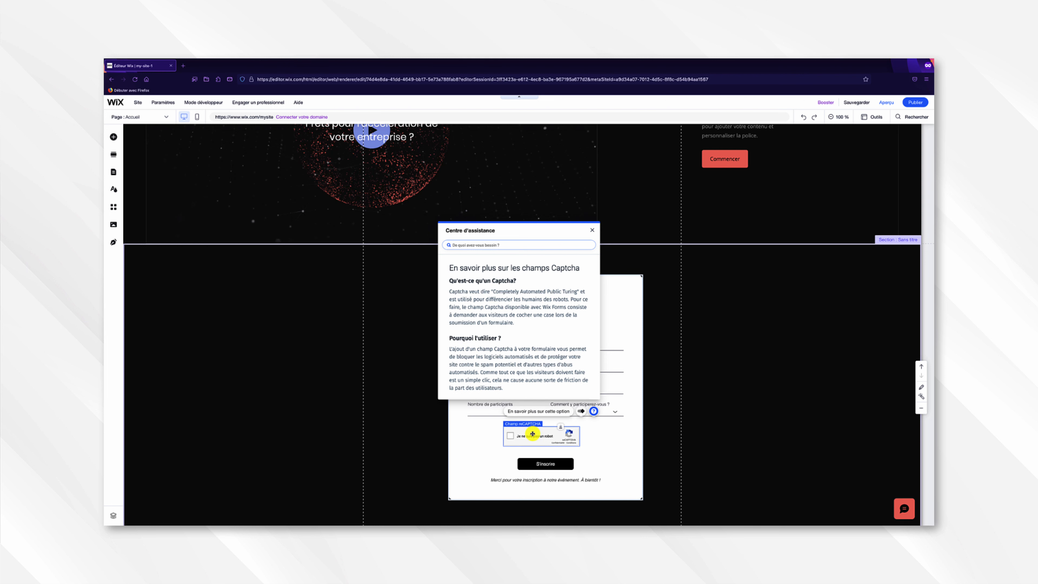
- Read the help article about Captcha fields and close it
scroll(522, 302, down, 1)
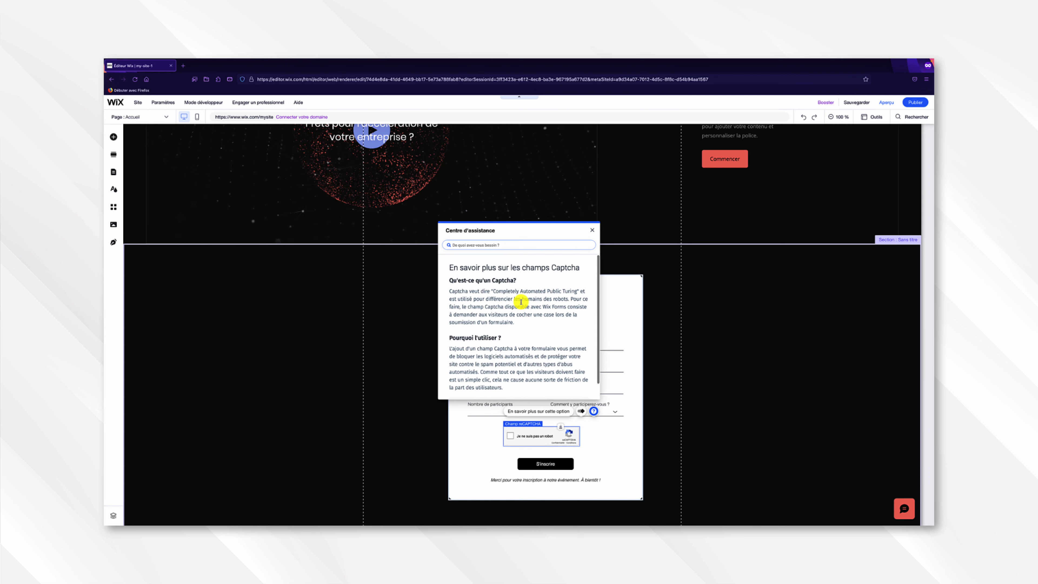
scroll(521, 302, down, 2)
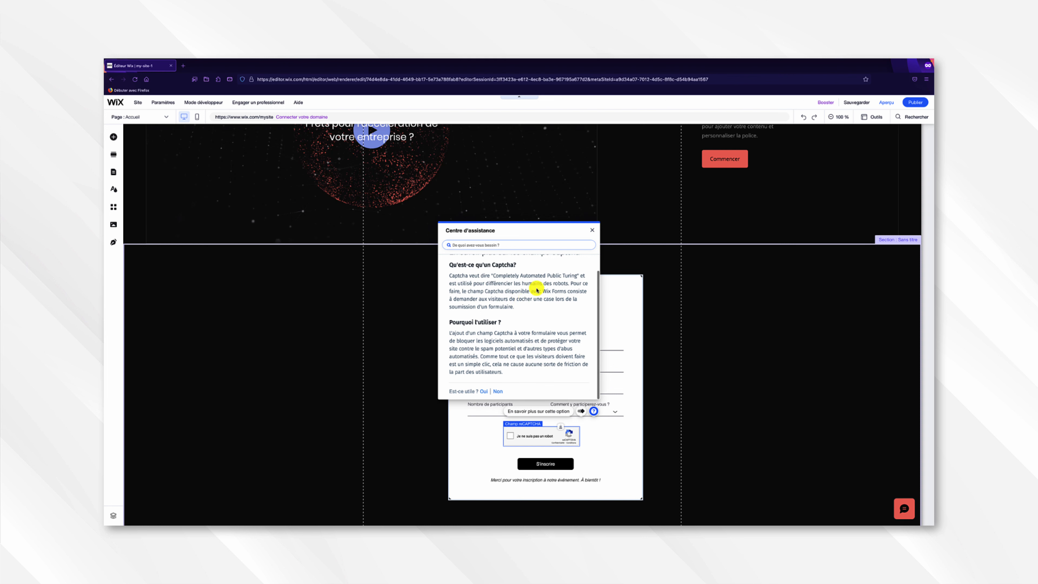
click(592, 230)
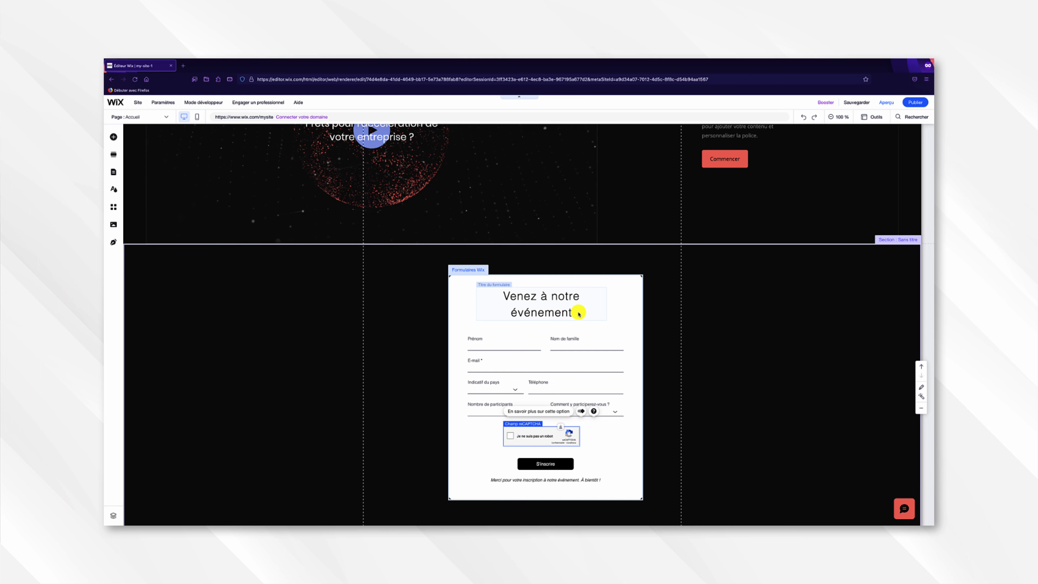
- Add a terms and conditions checkbox field to the event form
click(598, 328)
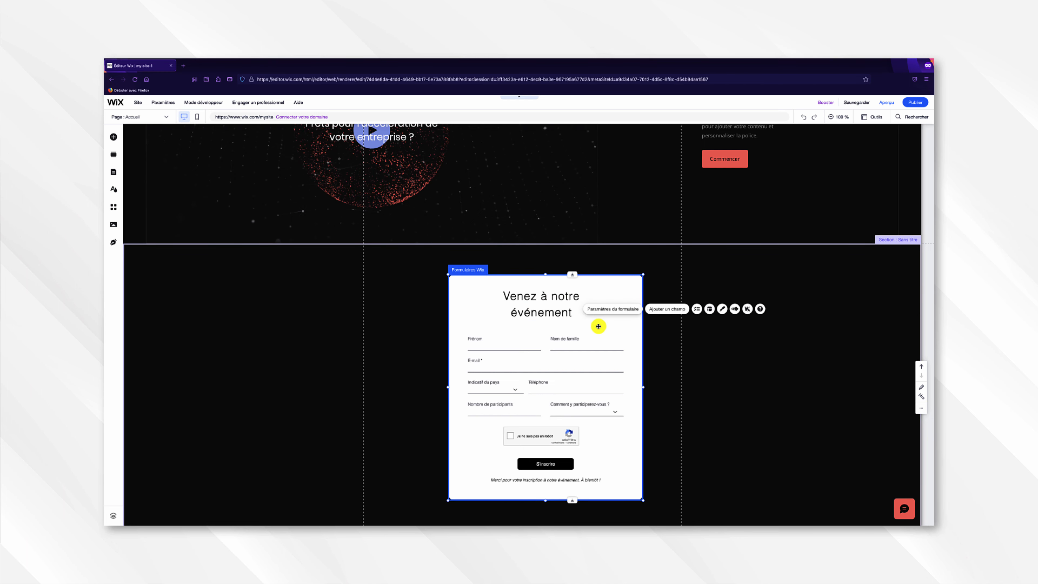
click(657, 309)
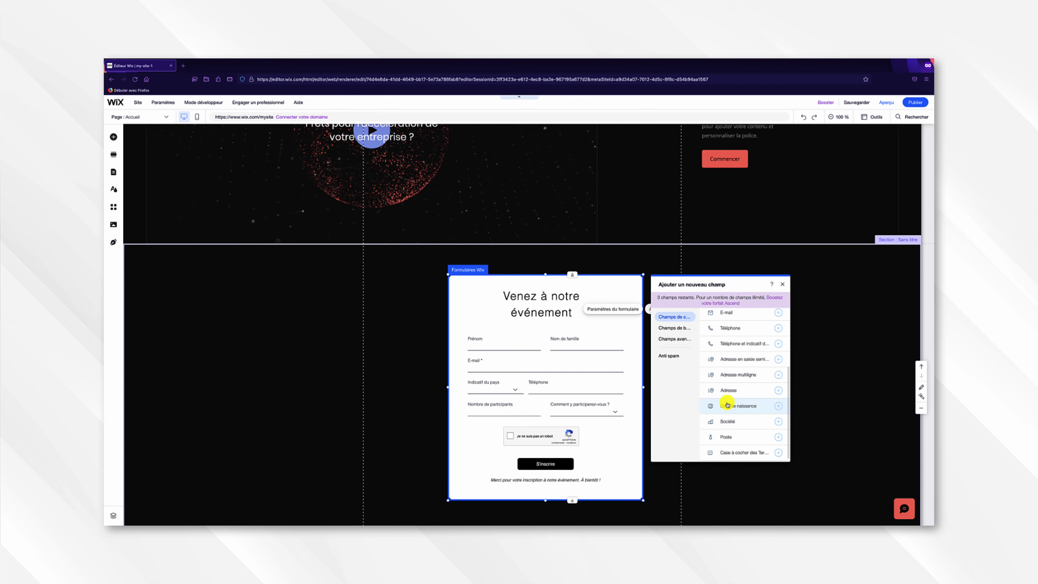
click(735, 452)
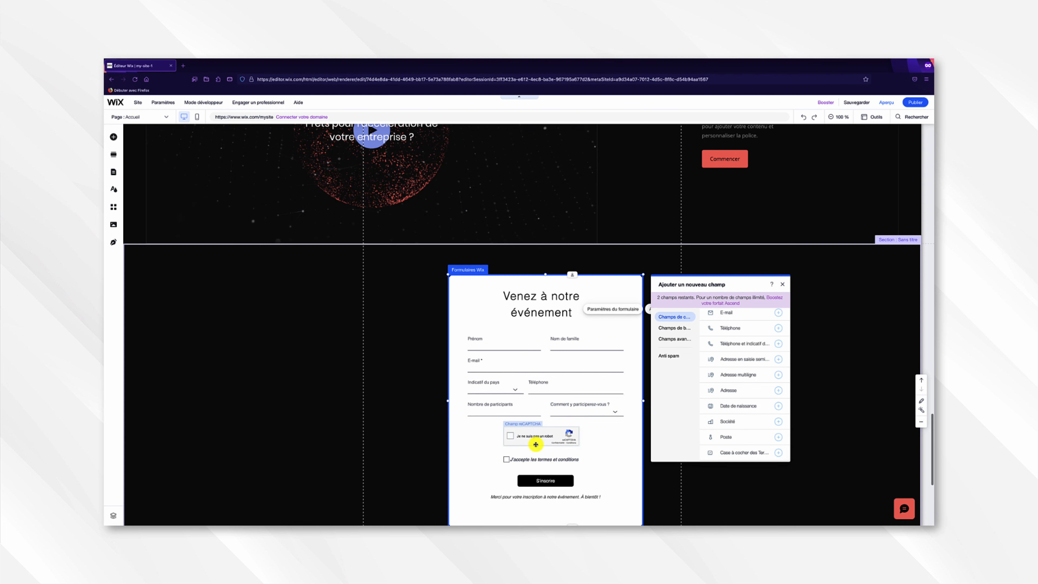
- Review the terms checkbox's text, required, default and link settings, and close them
click(544, 460)
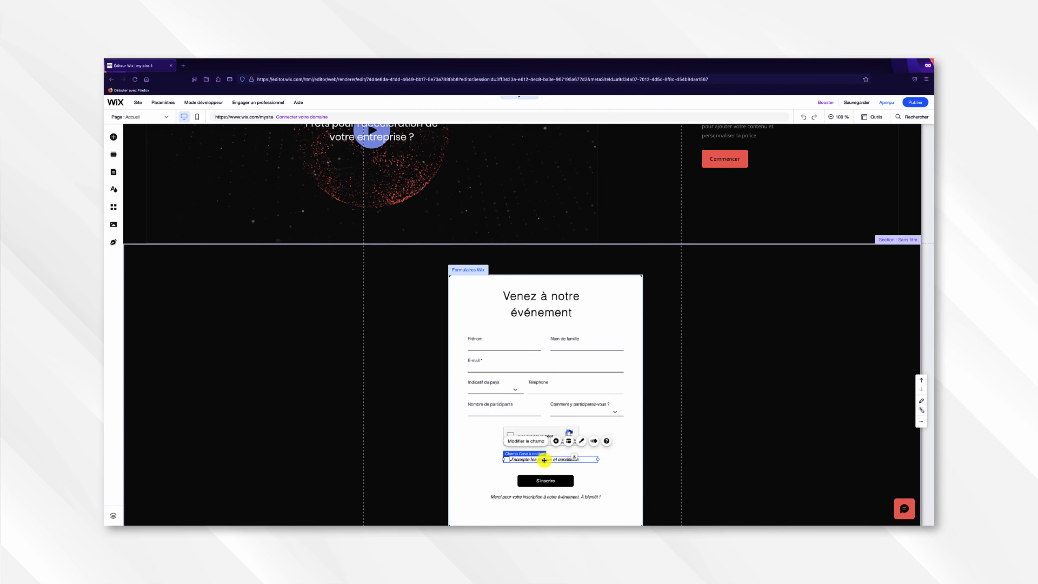
click(539, 441)
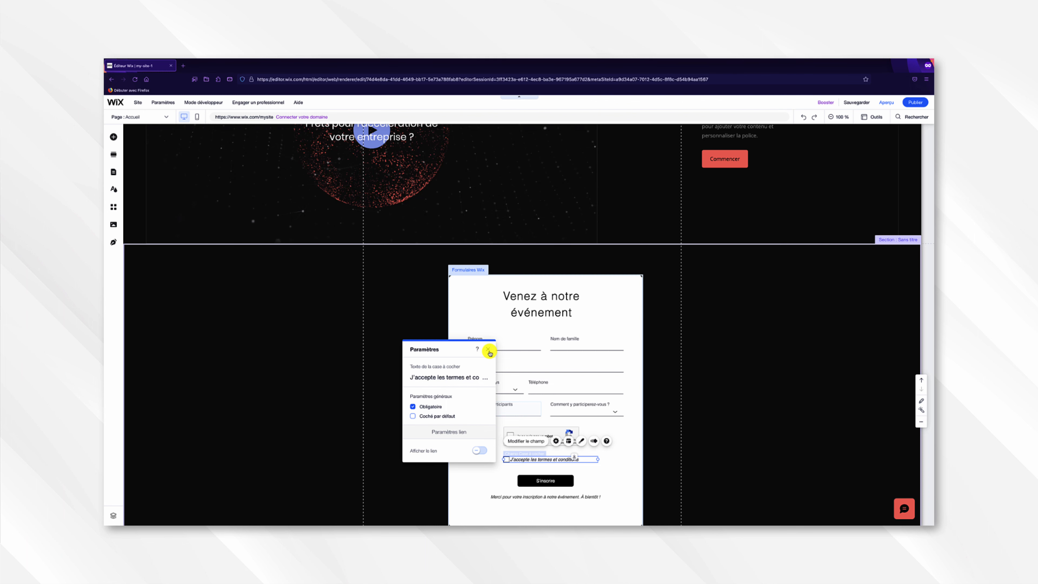
click(488, 350)
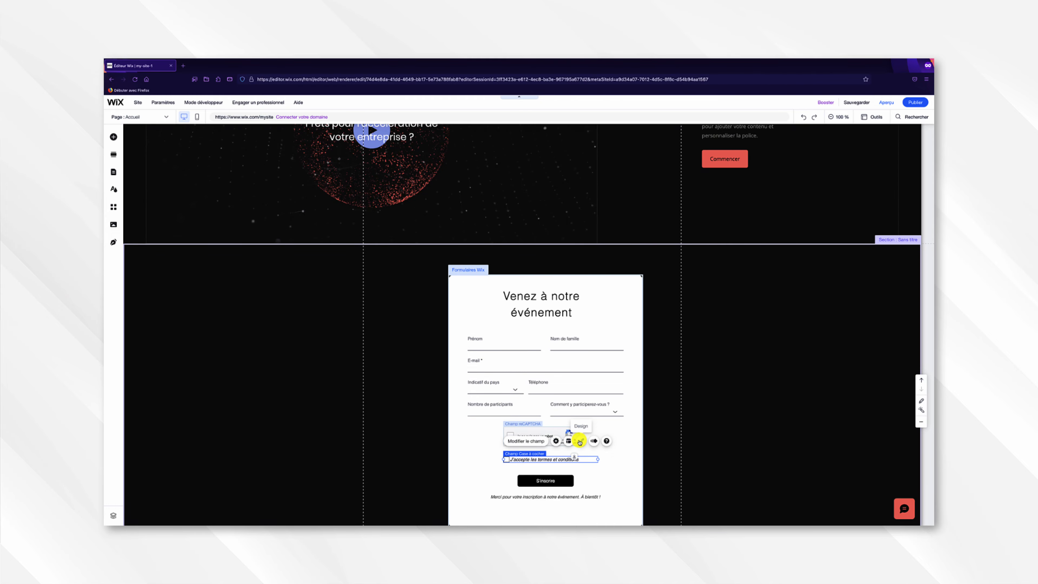
- Examine the terms checkbox's design presets and its customisation options for colour, border, corners, shadow and text
click(579, 441)
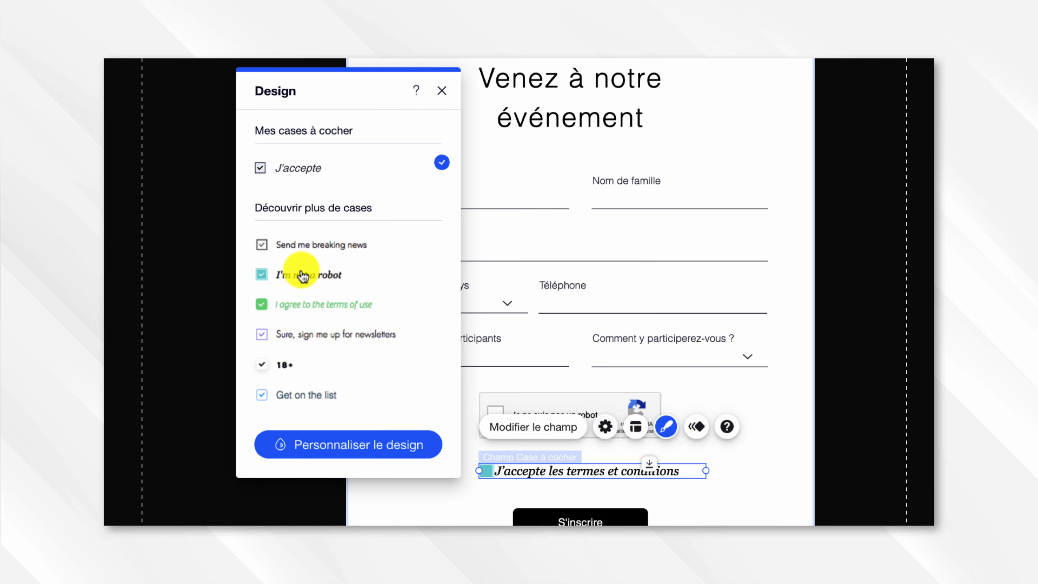
click(359, 442)
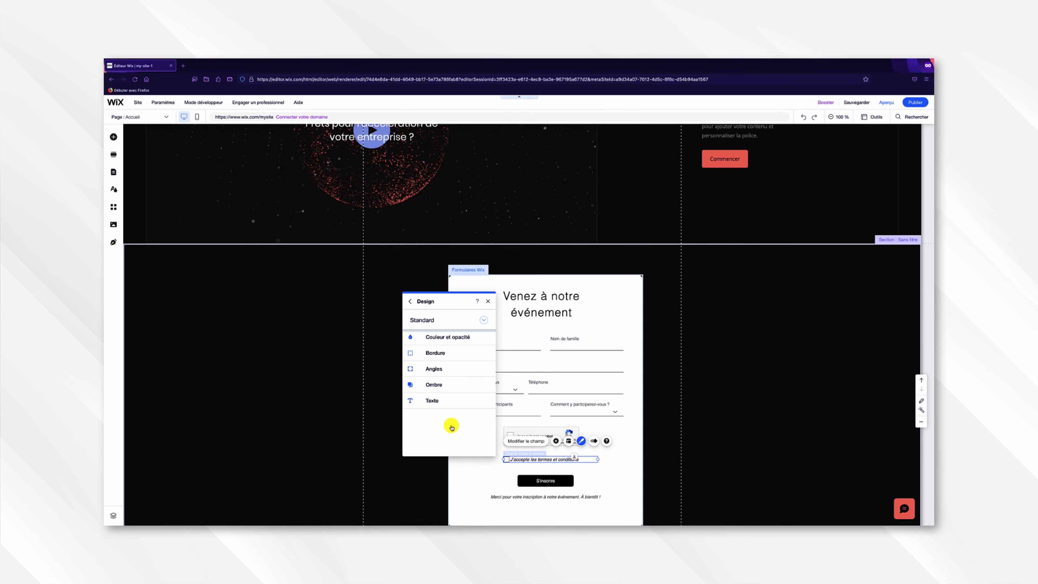
click(457, 343)
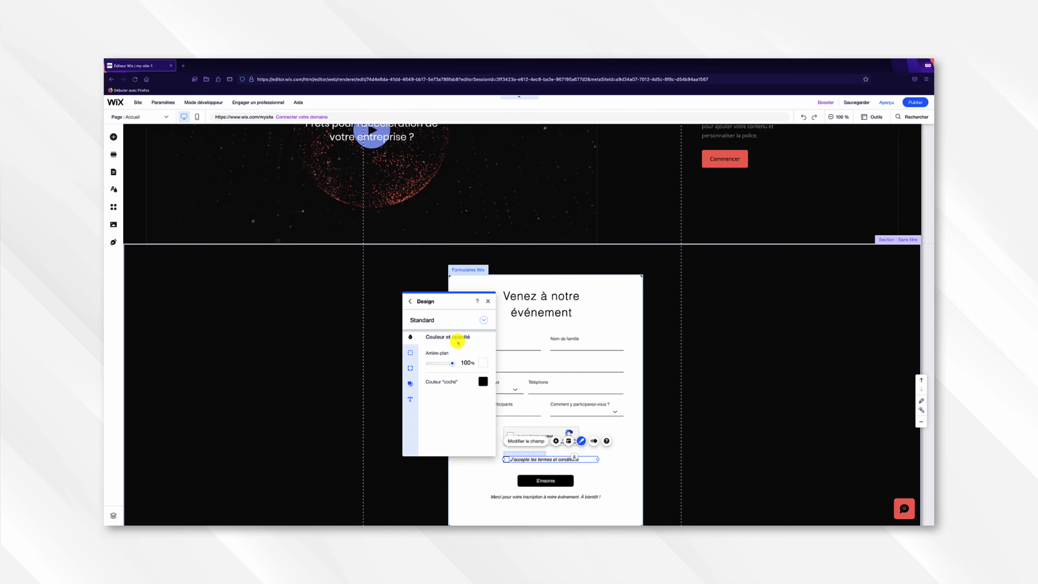
click(410, 353)
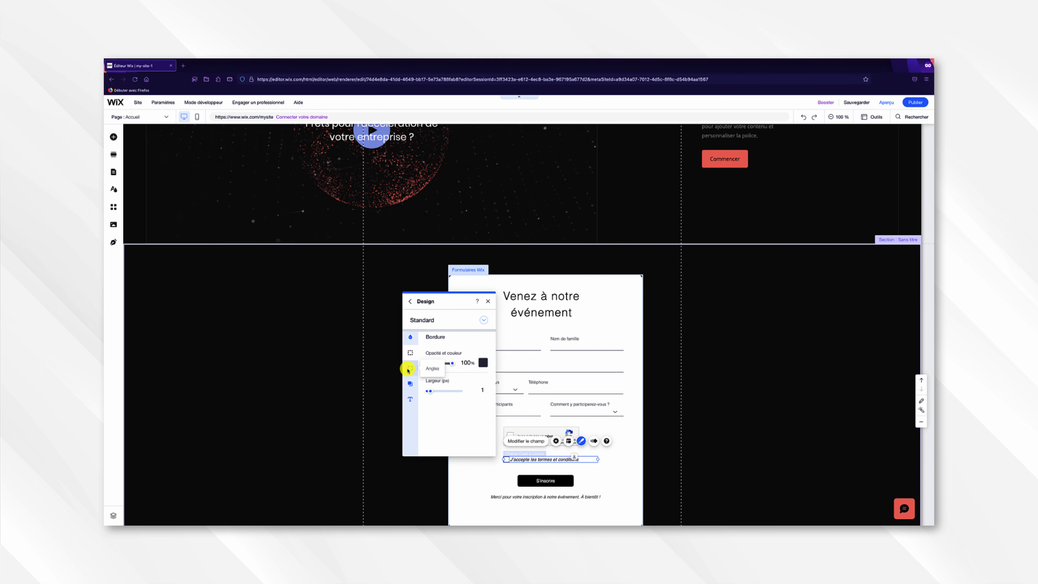
click(409, 368)
click(414, 386)
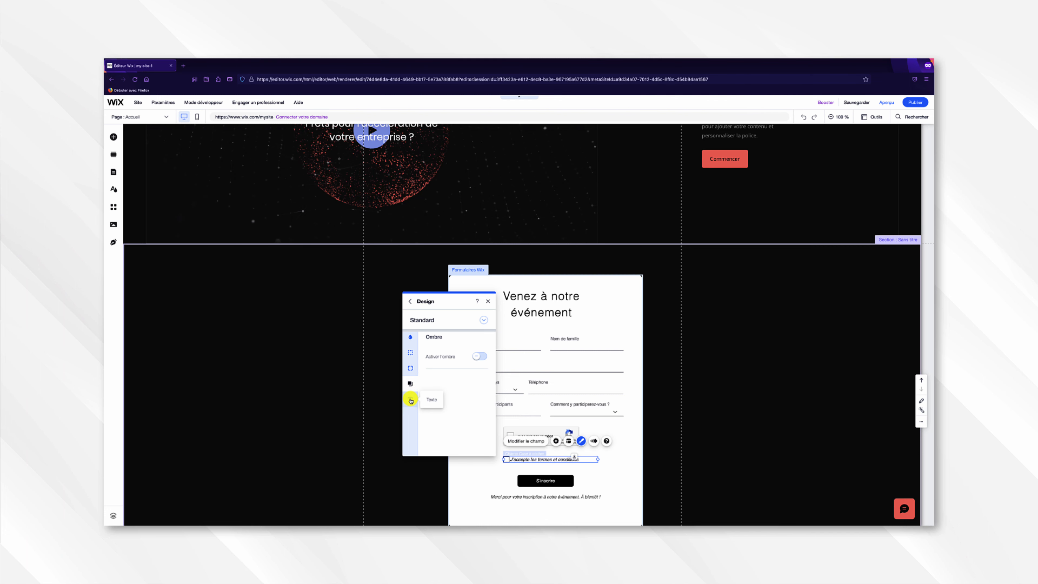
click(410, 399)
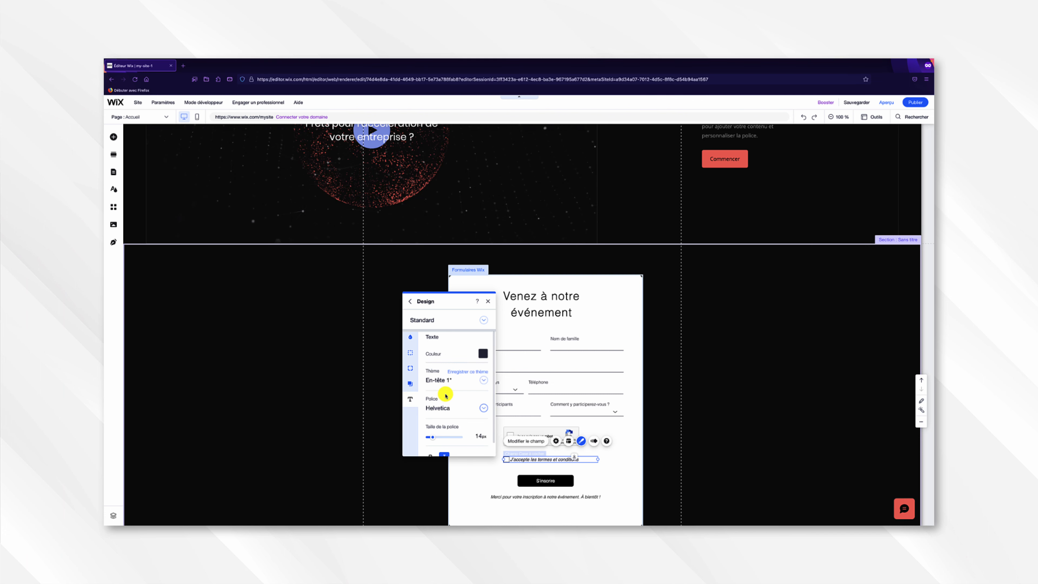
- Examine the theme and custom colour choices for the terms checkbox's text, and close the colour palette
scroll(445, 397, down, 1)
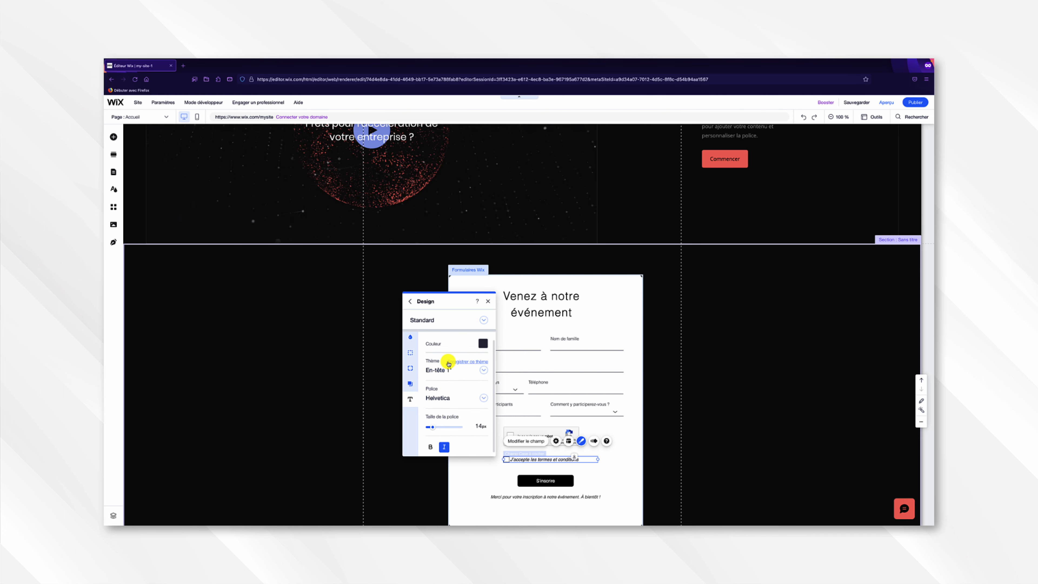
scroll(448, 363, up, 1)
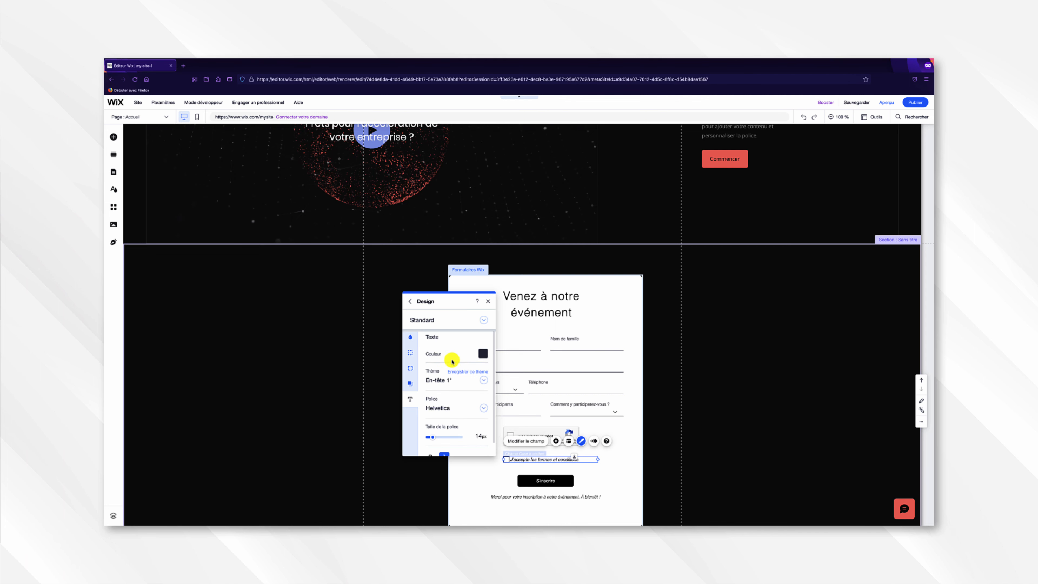
click(483, 352)
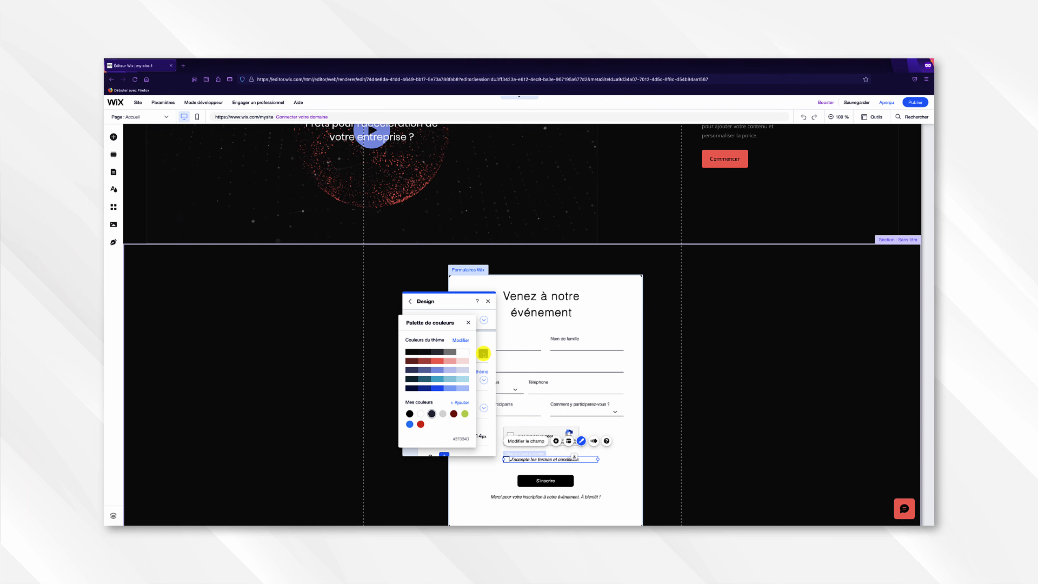
click(437, 354)
click(448, 381)
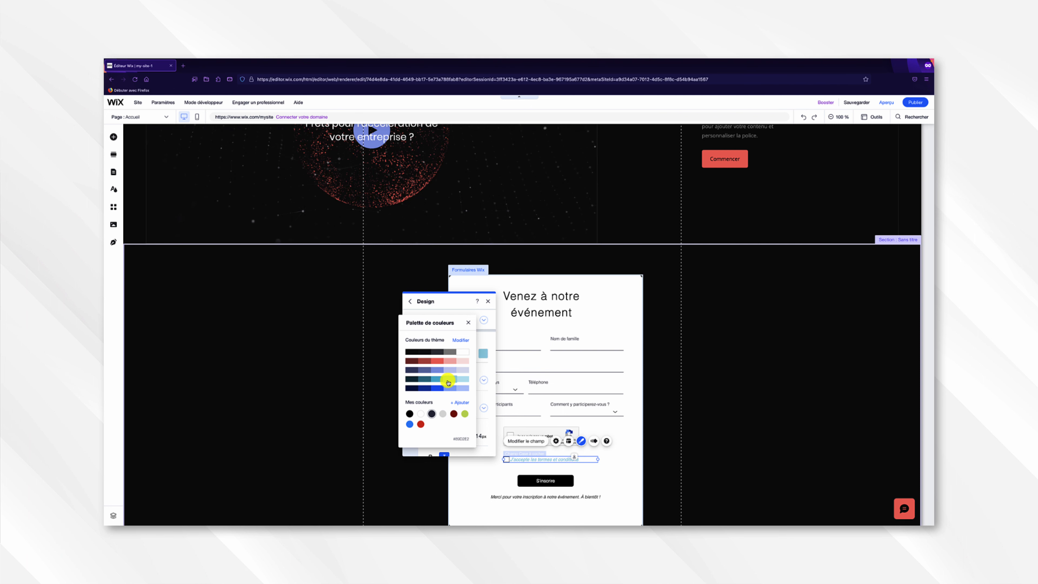
click(459, 403)
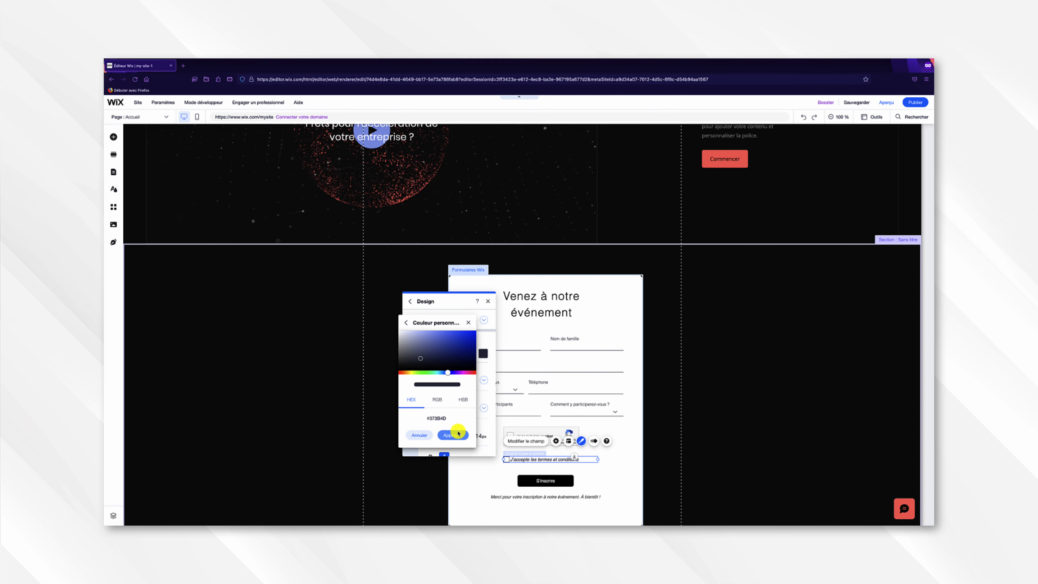
click(407, 323)
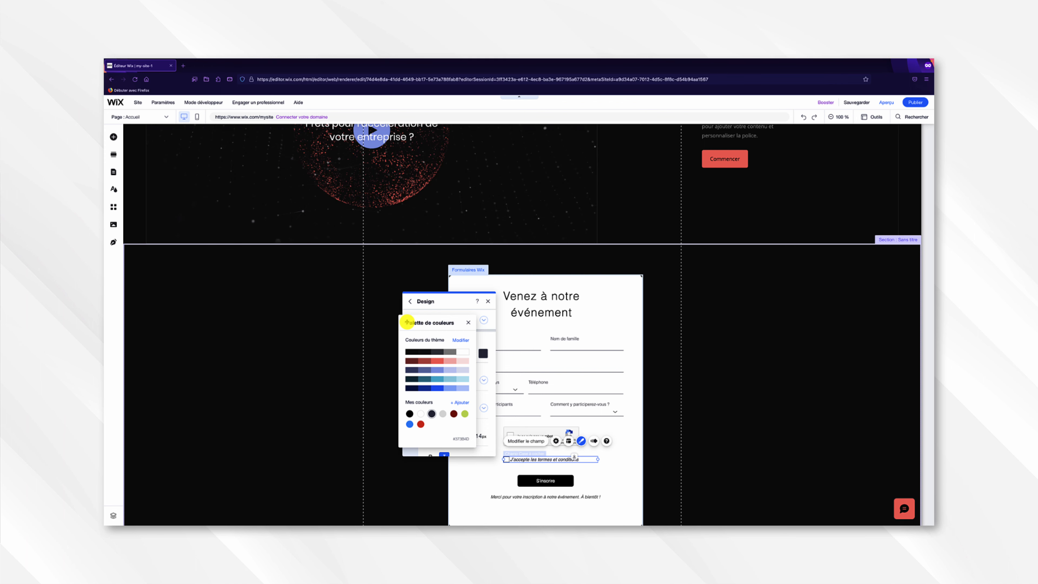
click(467, 323)
- Set the terms checkbox text font to Kanit and close its design settings
scroll(464, 371, down, 1)
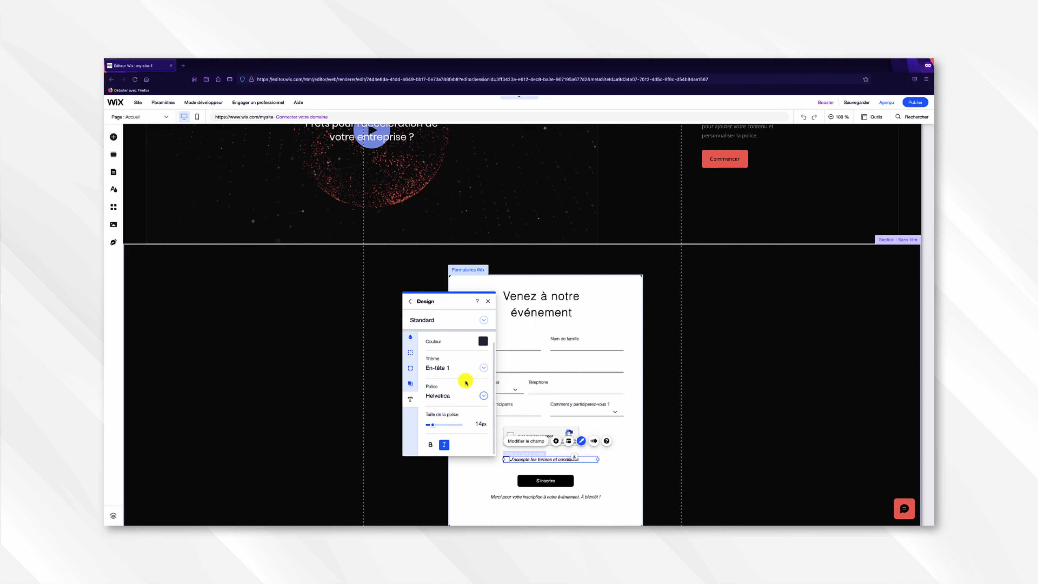
click(484, 396)
scroll(471, 425, down, 2)
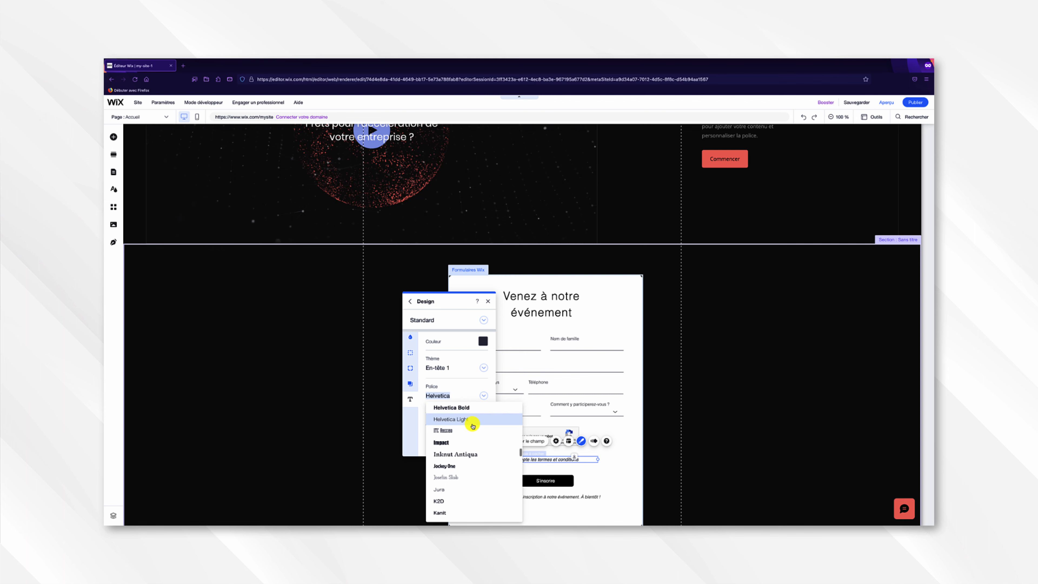
click(473, 425)
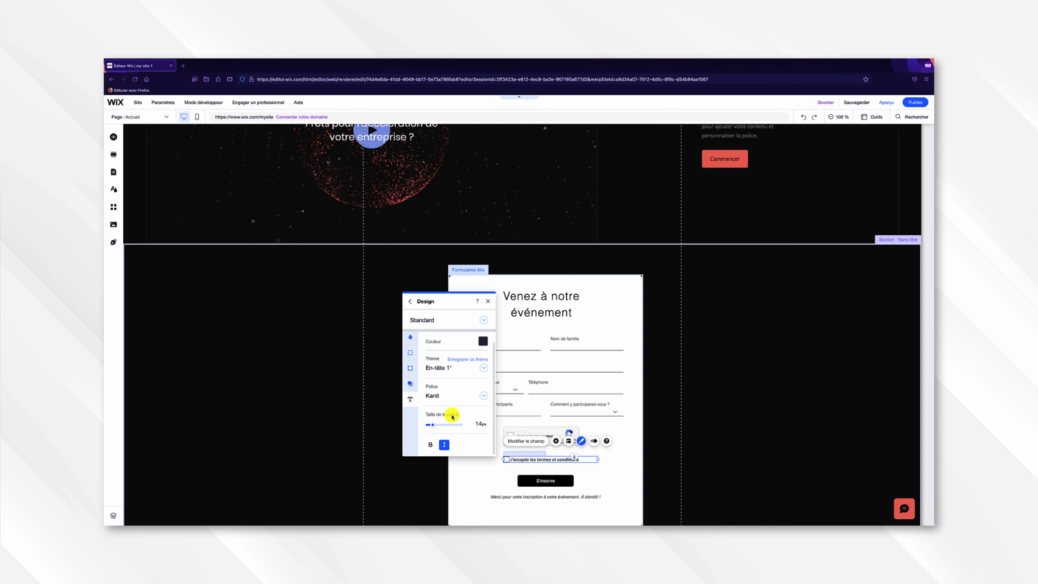
click(489, 301)
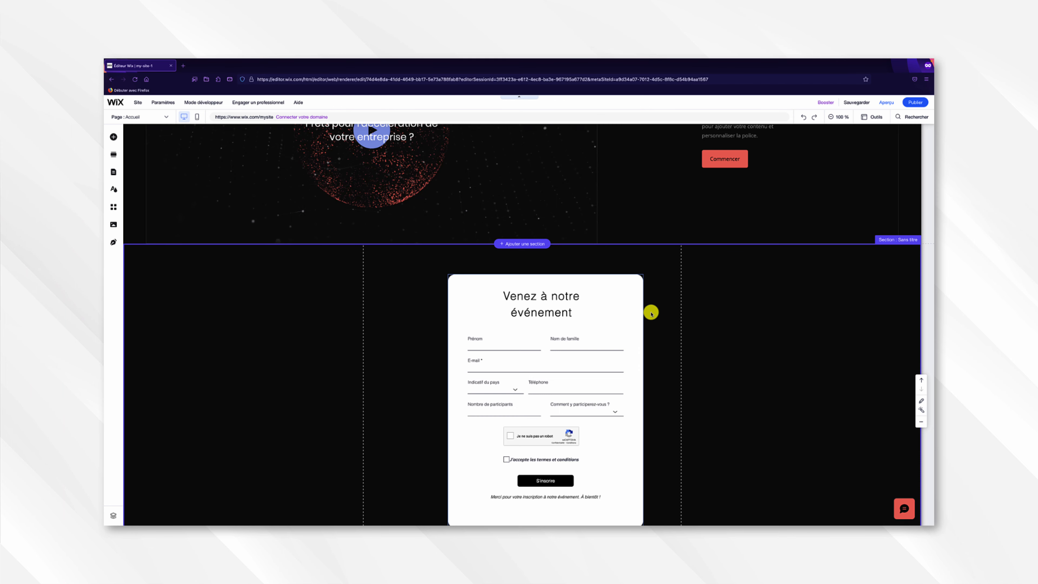
- Customise the event form's design by setting its background colour to black at 100% opacity
click(630, 307)
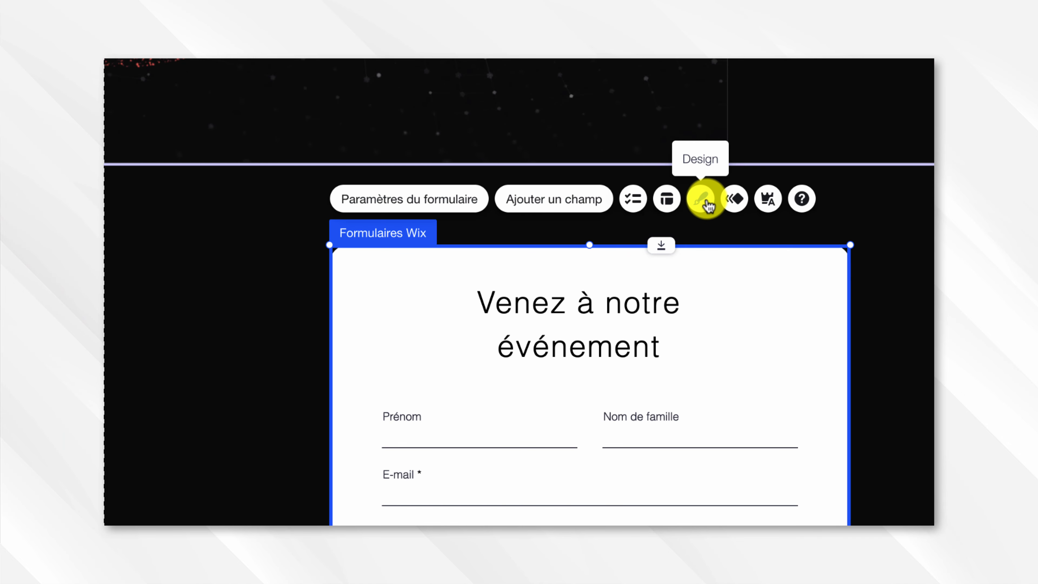
click(704, 201)
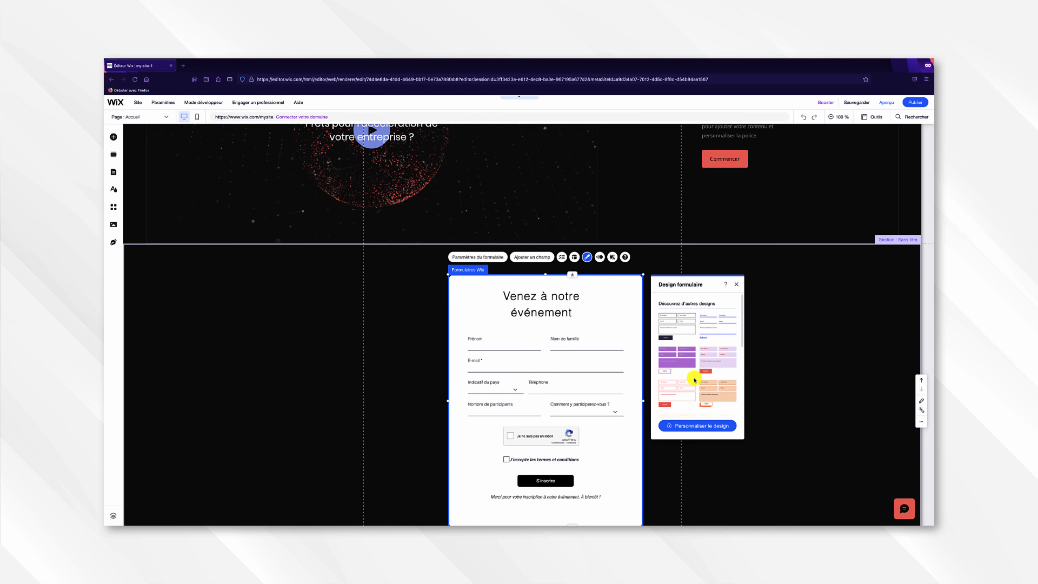
click(691, 426)
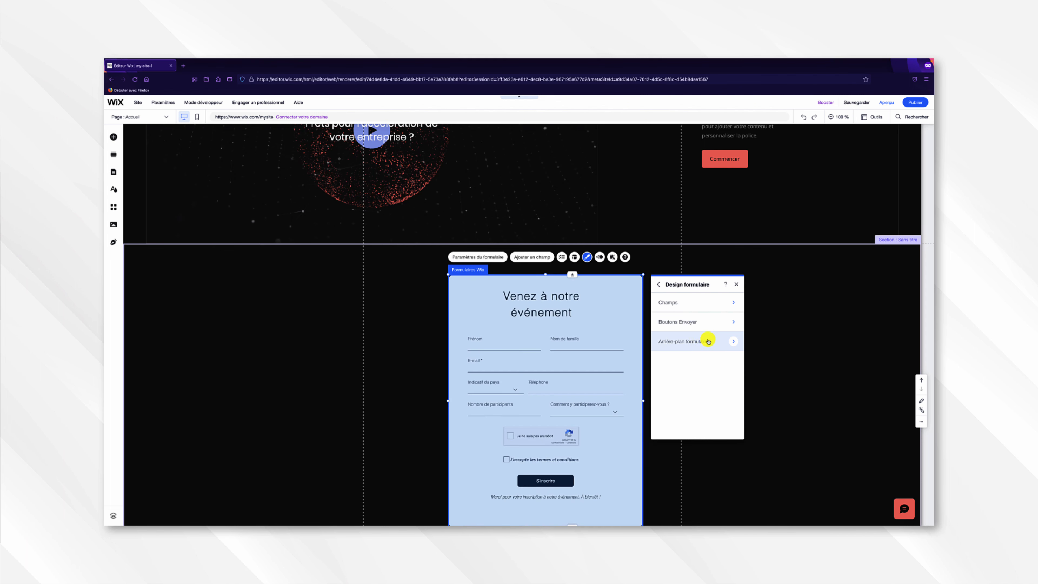
click(693, 343)
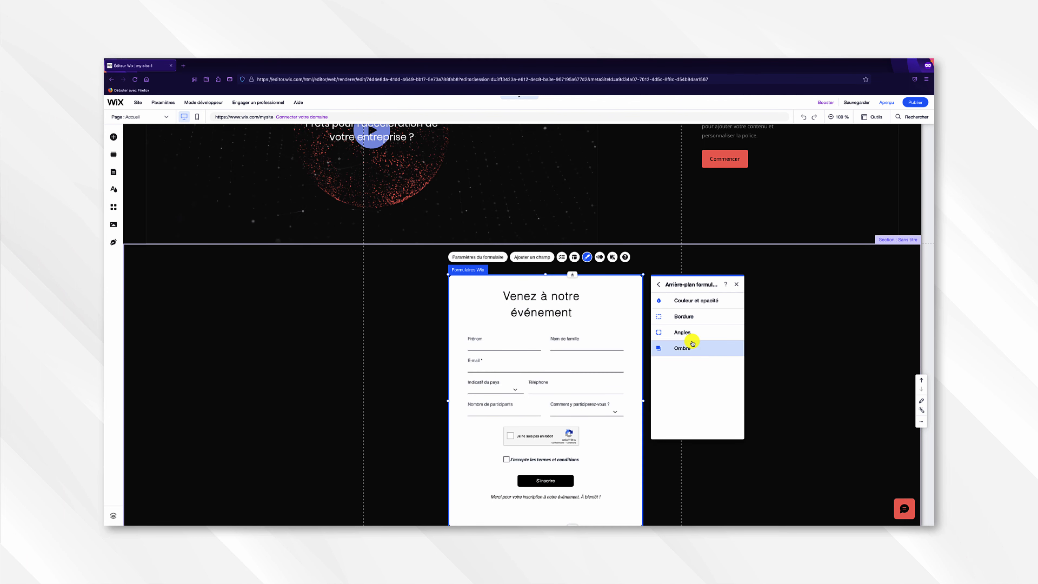
click(696, 303)
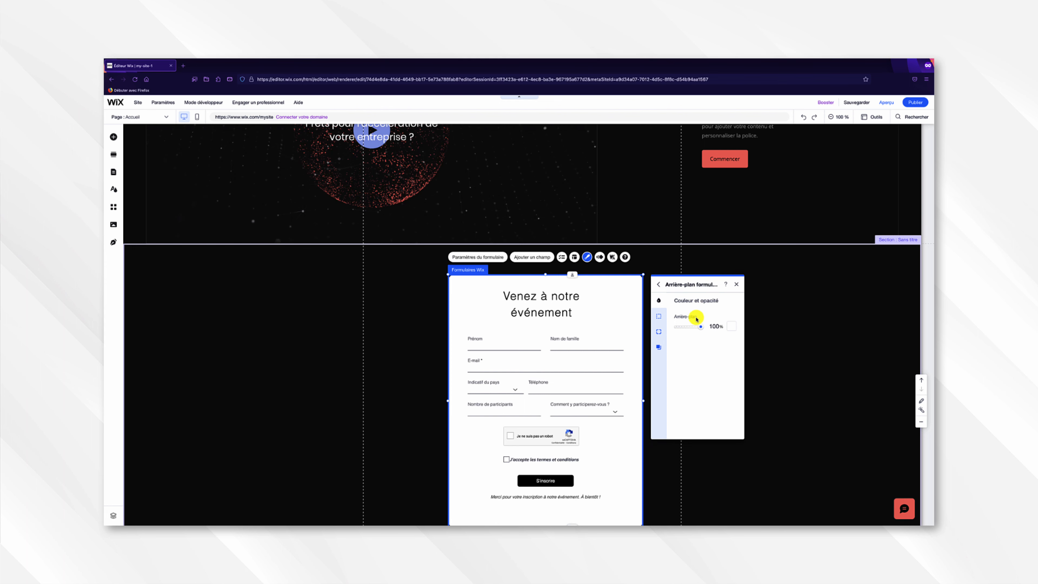
mouse_move(701, 328)
mouse_down()
mouse_move(670, 327)
mouse_move(714, 330)
mouse_up()
click(732, 326)
click(746, 365)
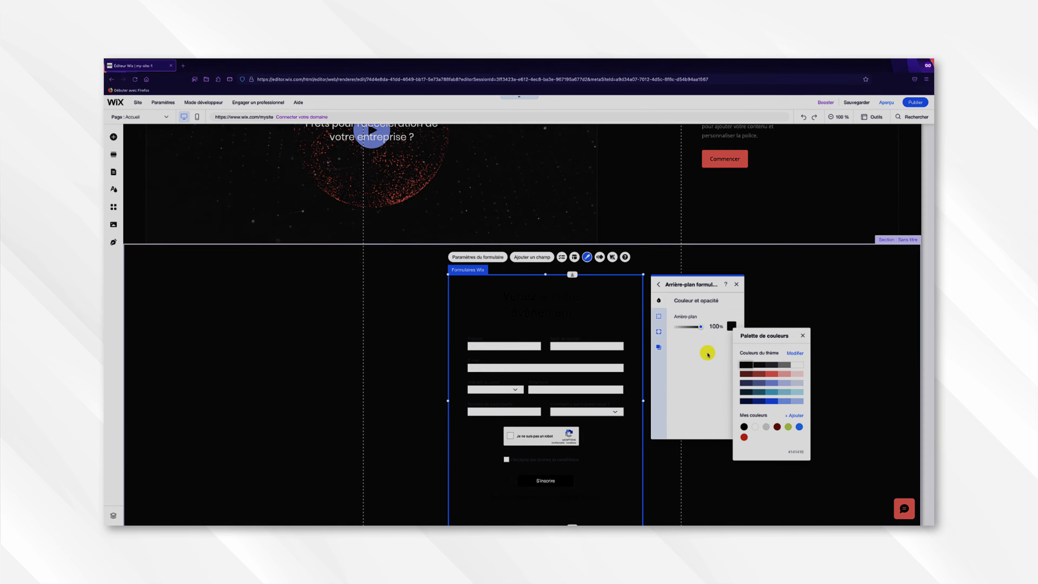
- Review the form background's border opacity, colour and width settings and its corner radius settings
click(661, 299)
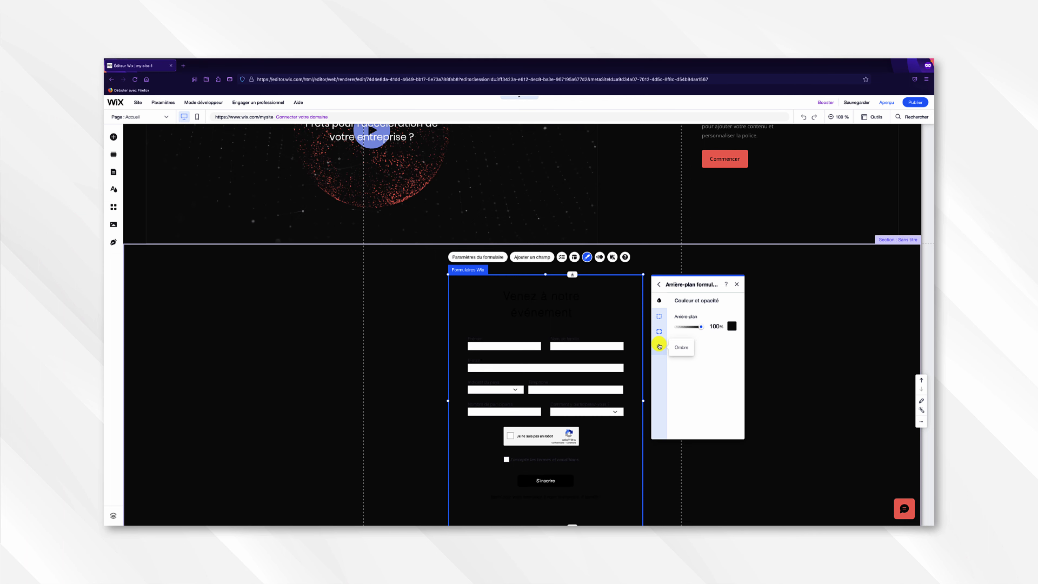
click(660, 318)
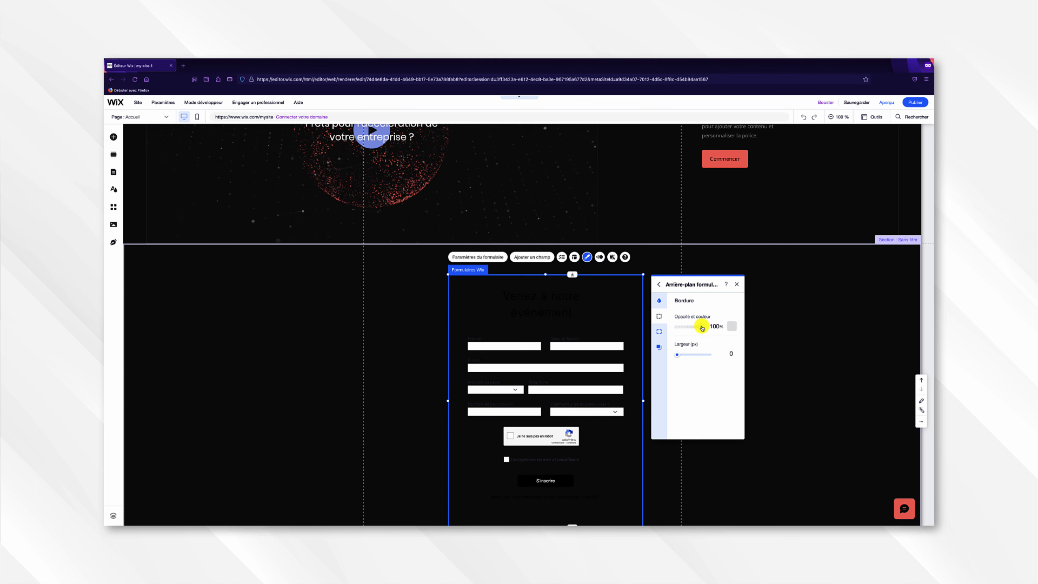
mouse_move(702, 328)
mouse_down()
mouse_move(678, 327)
mouse_move(706, 327)
mouse_up()
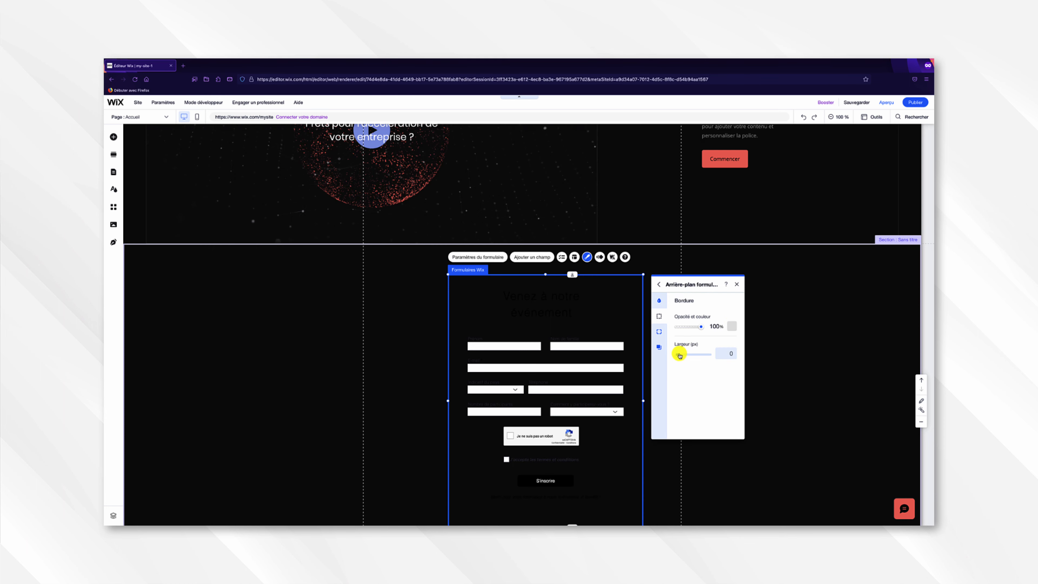
mouse_move(676, 354)
mouse_down()
mouse_move(692, 355)
mouse_move(673, 355)
mouse_up()
click(660, 331)
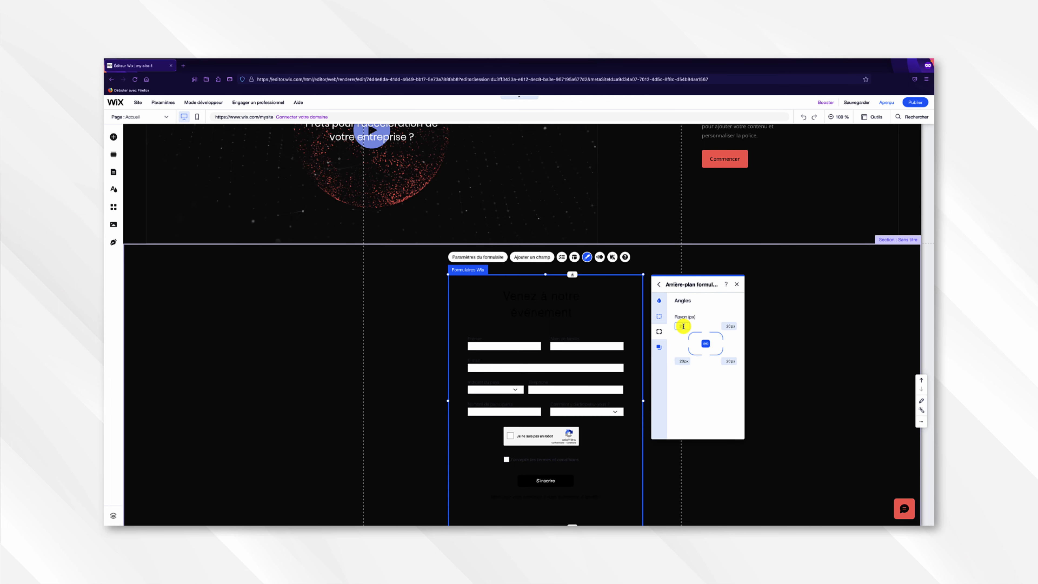
click(682, 326)
- Enable the form background's shadow and review its angle, distance, size, blur, opacity and colour settings
click(660, 347)
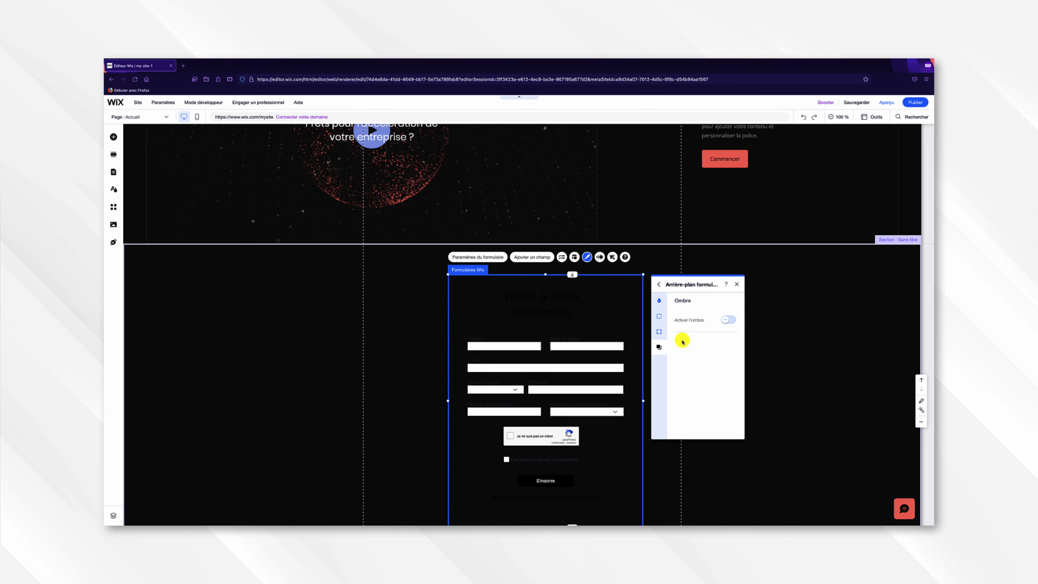
click(728, 320)
scroll(711, 342, down, 1)
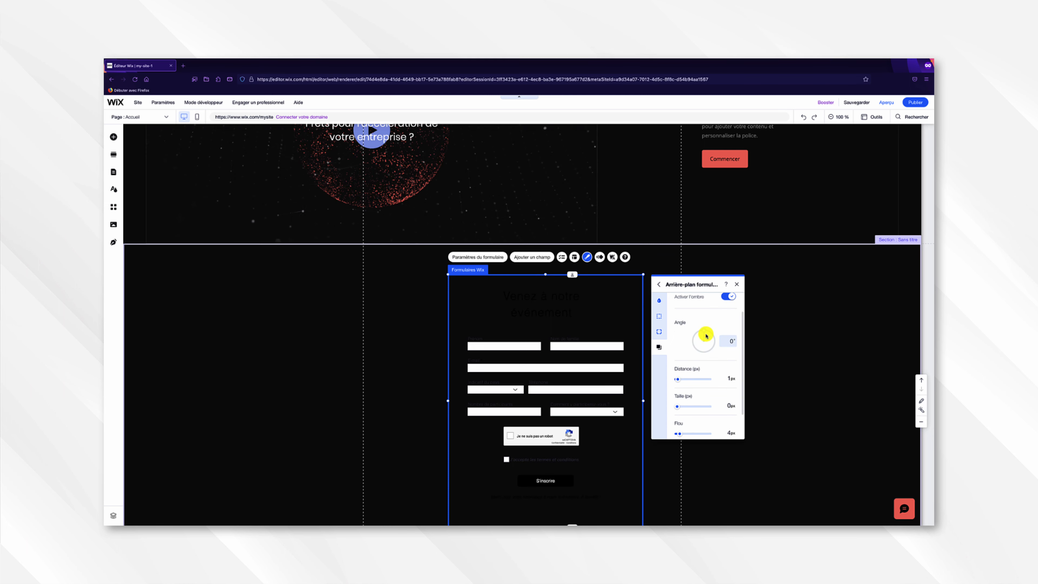
scroll(681, 377, down, 1)
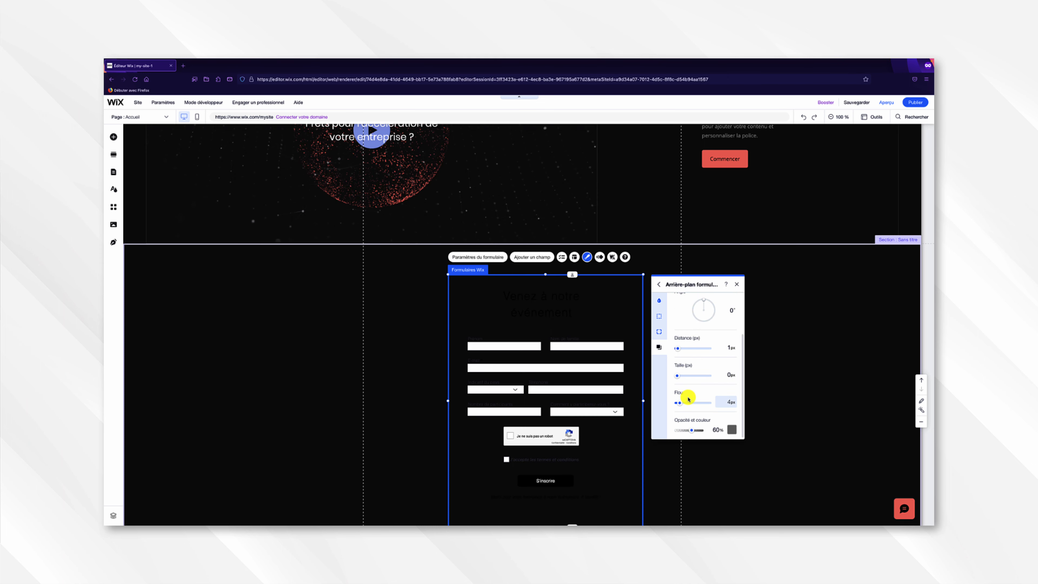
click(659, 286)
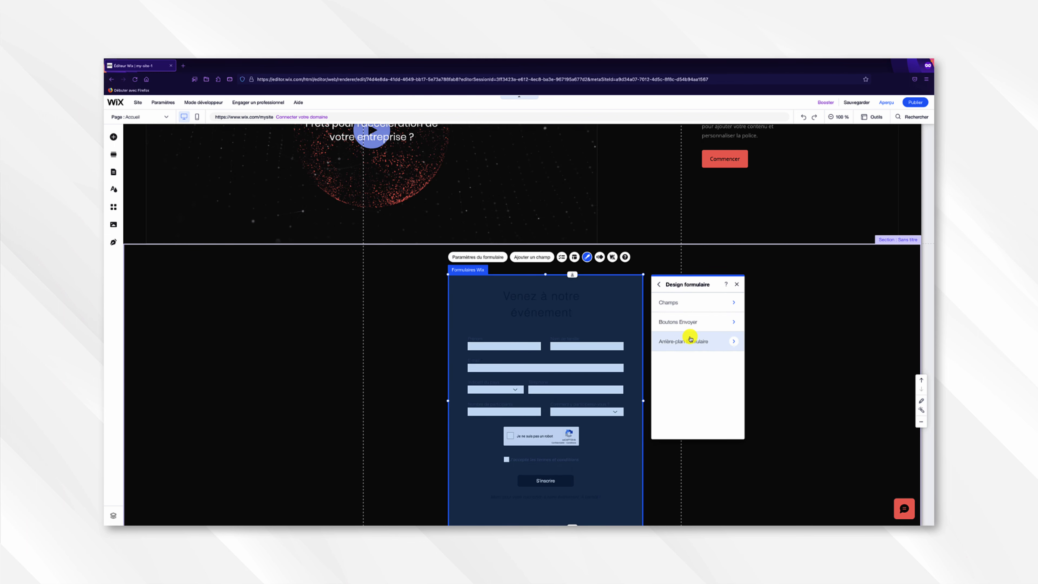
- Set the event form's background colour back to white and close the colour palette
click(697, 342)
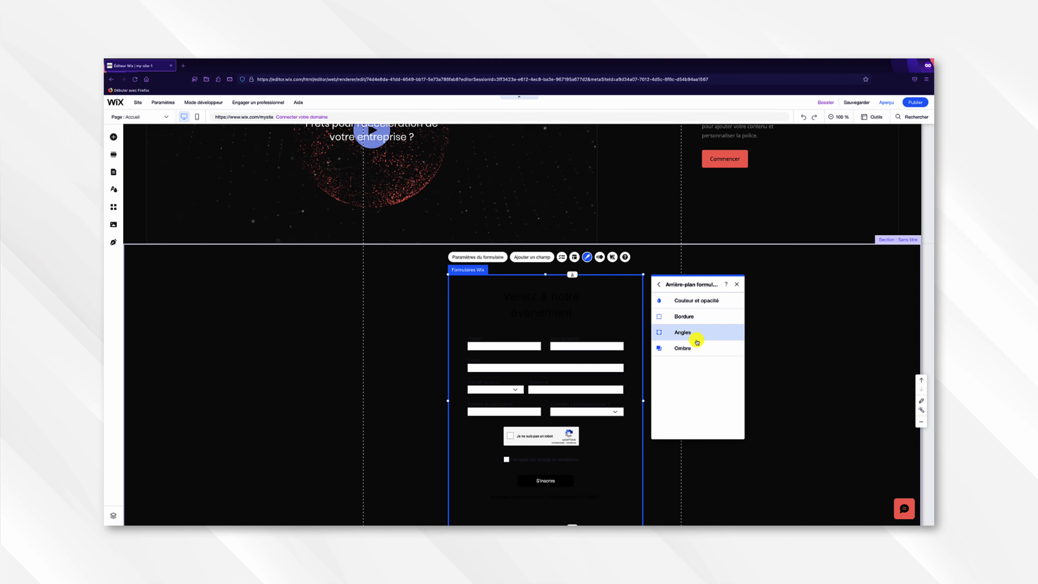
click(698, 305)
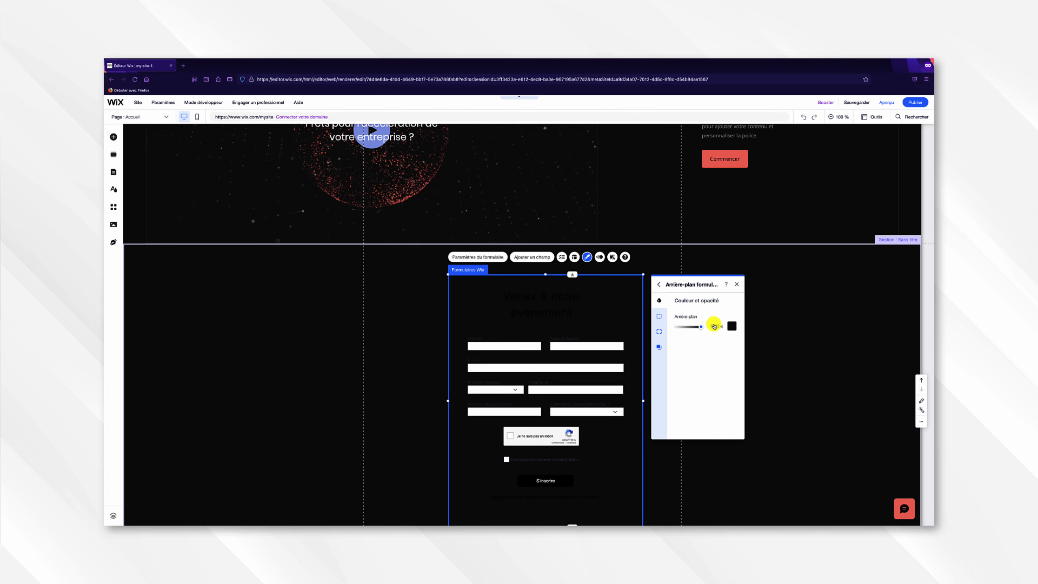
click(732, 327)
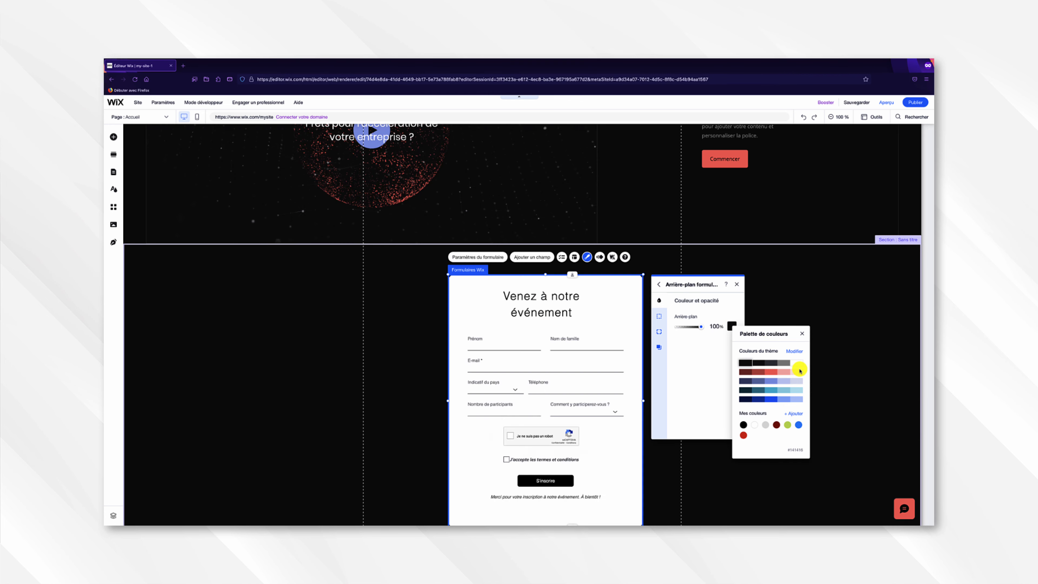
click(802, 333)
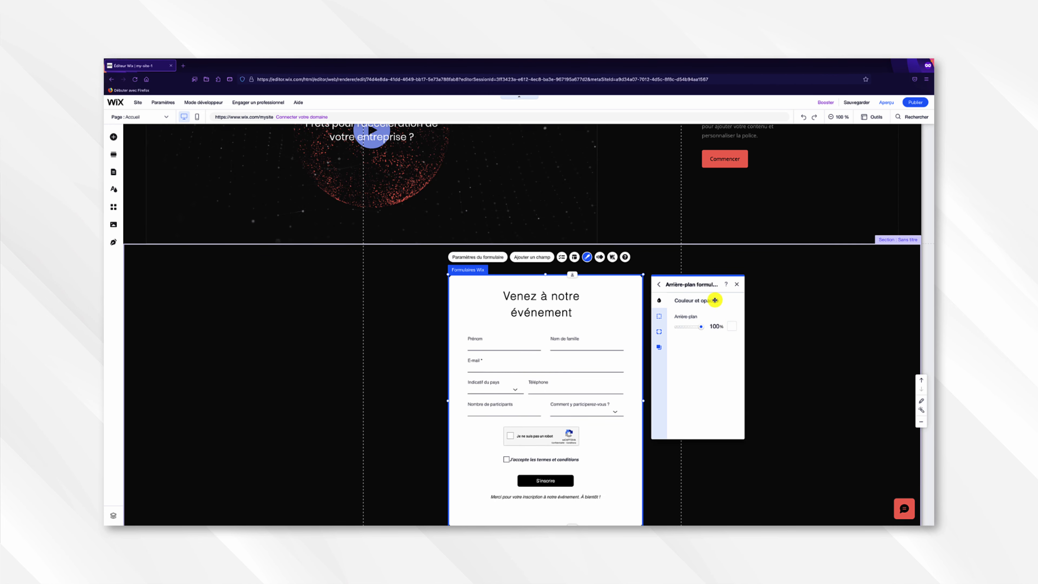
- Review the design options available for the event form's fields, and return to the form design categories
click(661, 287)
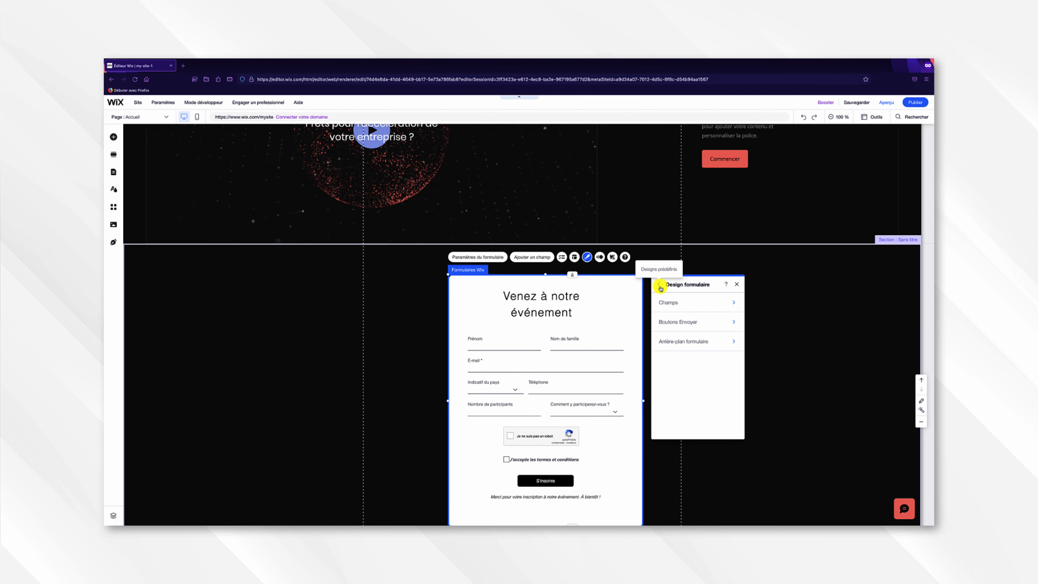
click(691, 303)
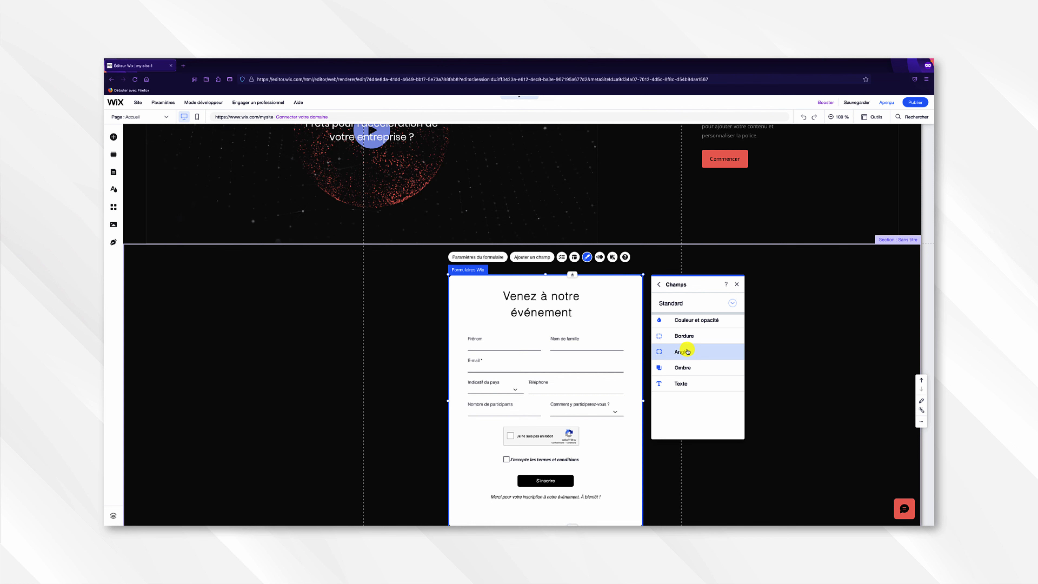
click(658, 284)
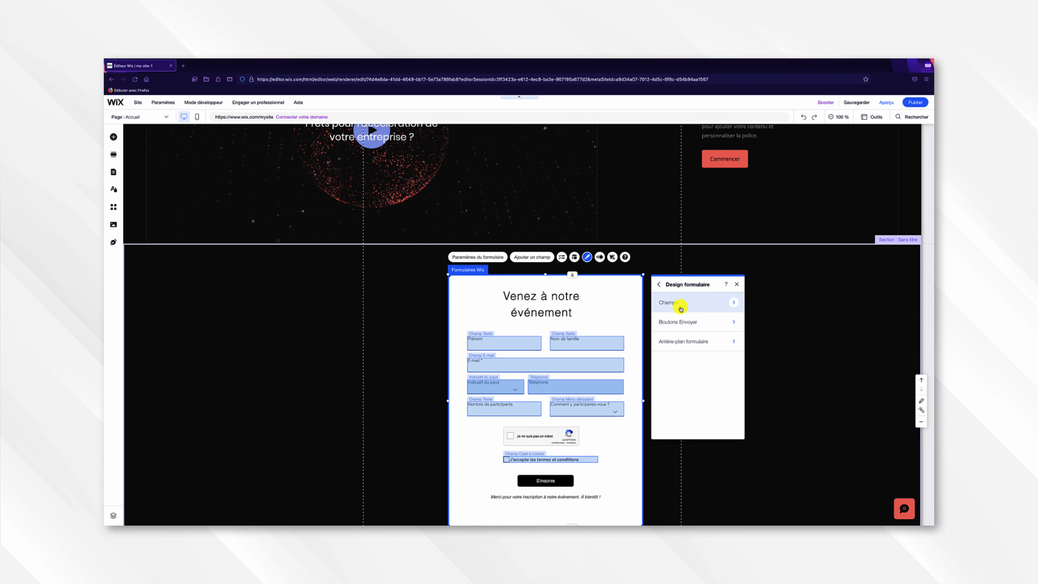
- Set the submit button's hover-state background to a blue theme colour
click(690, 322)
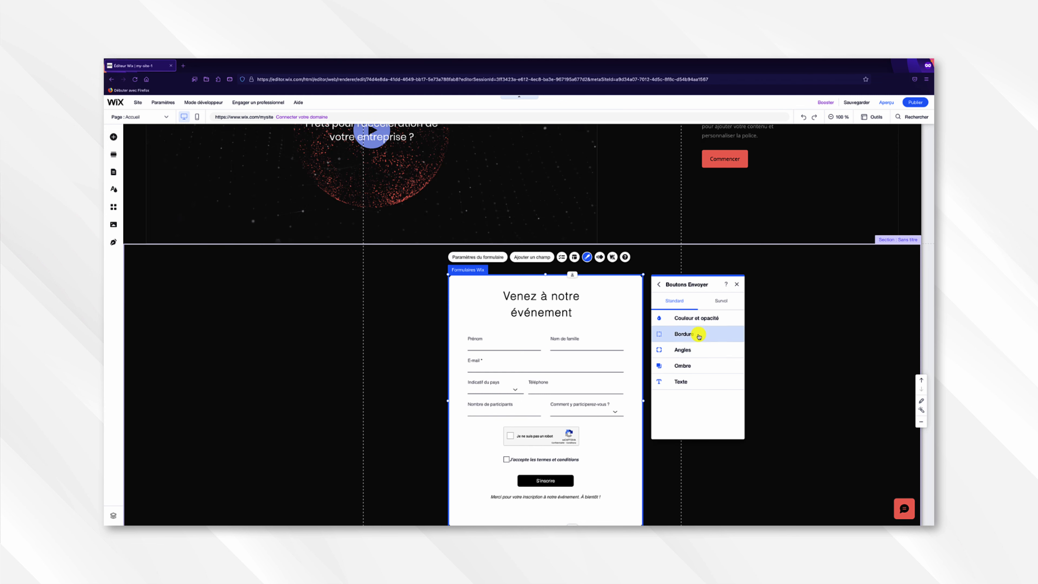
click(720, 302)
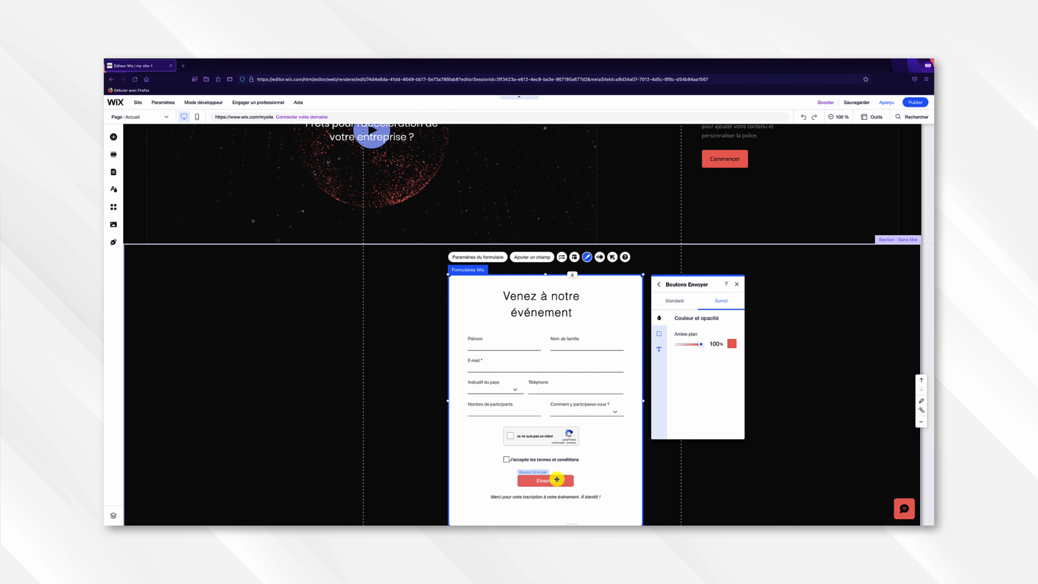
click(730, 346)
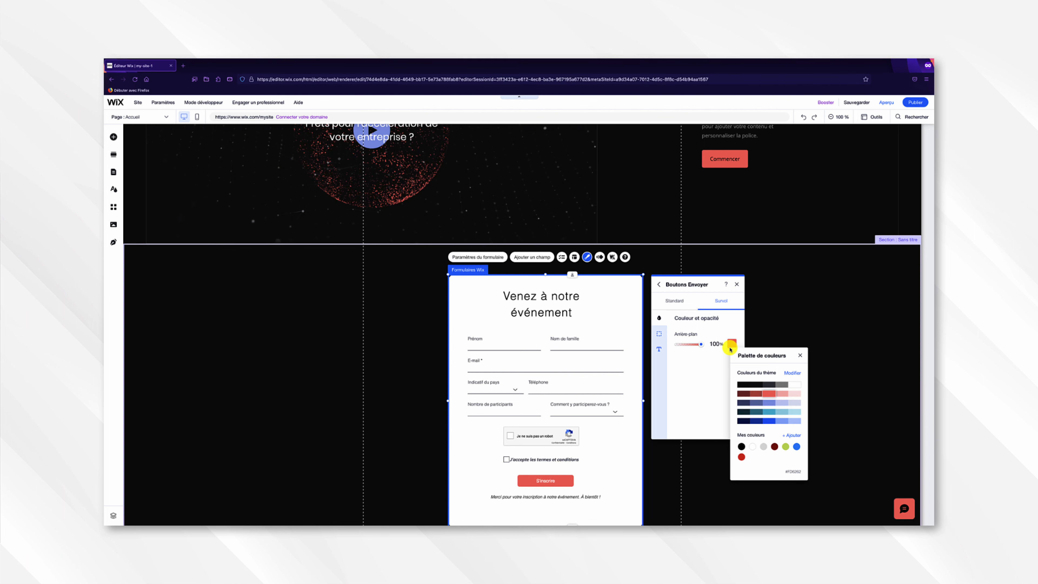
click(773, 413)
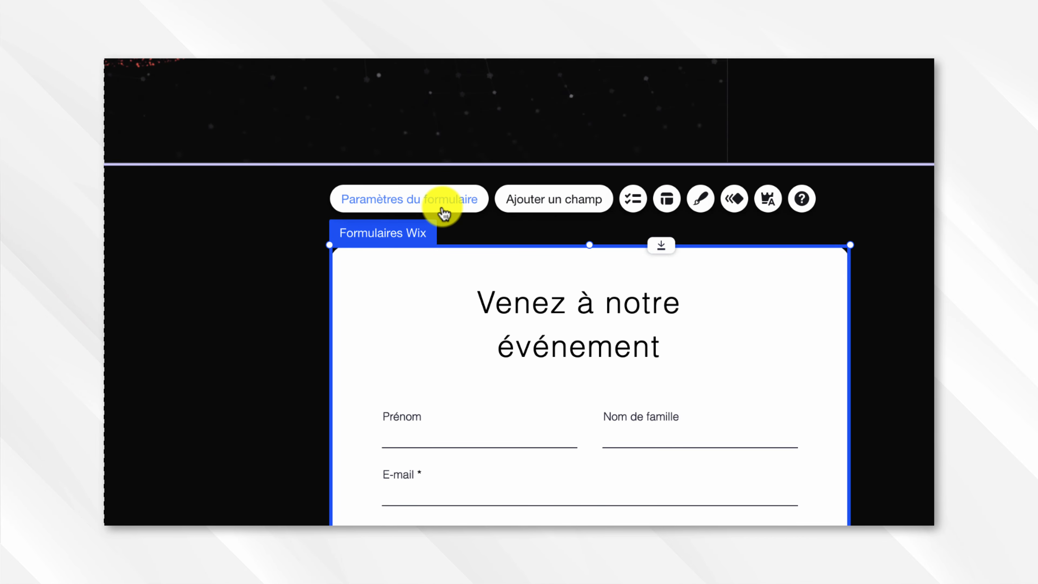
- Review every category of the event form's settings, from the main settings and submission message through payment, conditions, contacts, automations, e-mail marketing and assistance
click(444, 214)
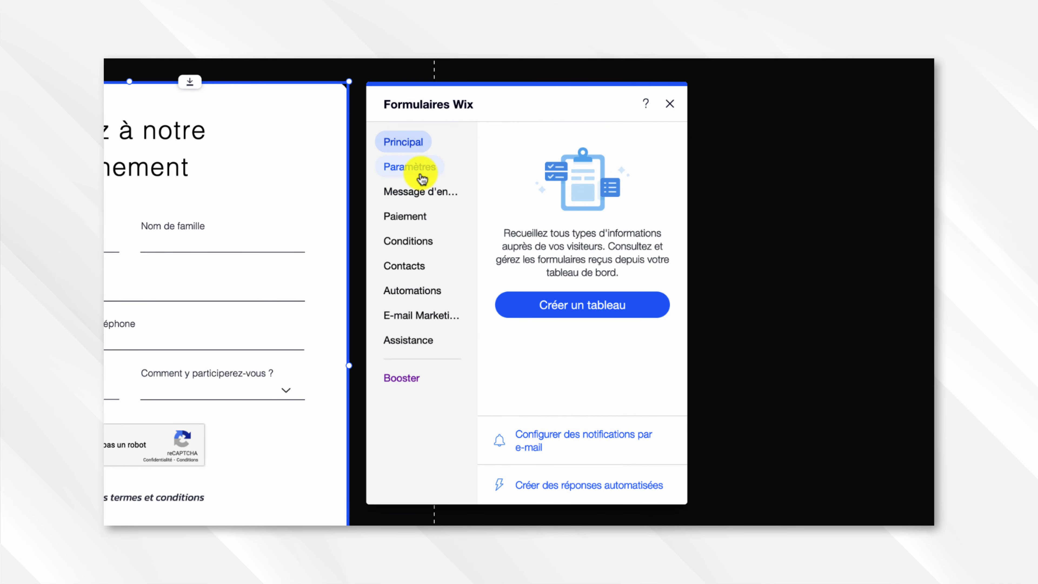
click(419, 171)
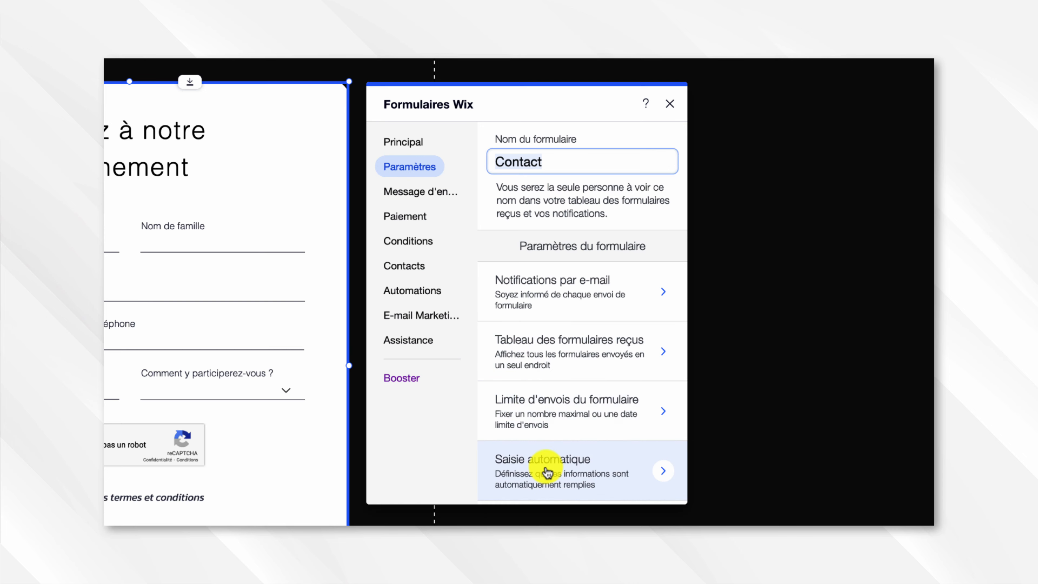
scroll(547, 471, down, 2)
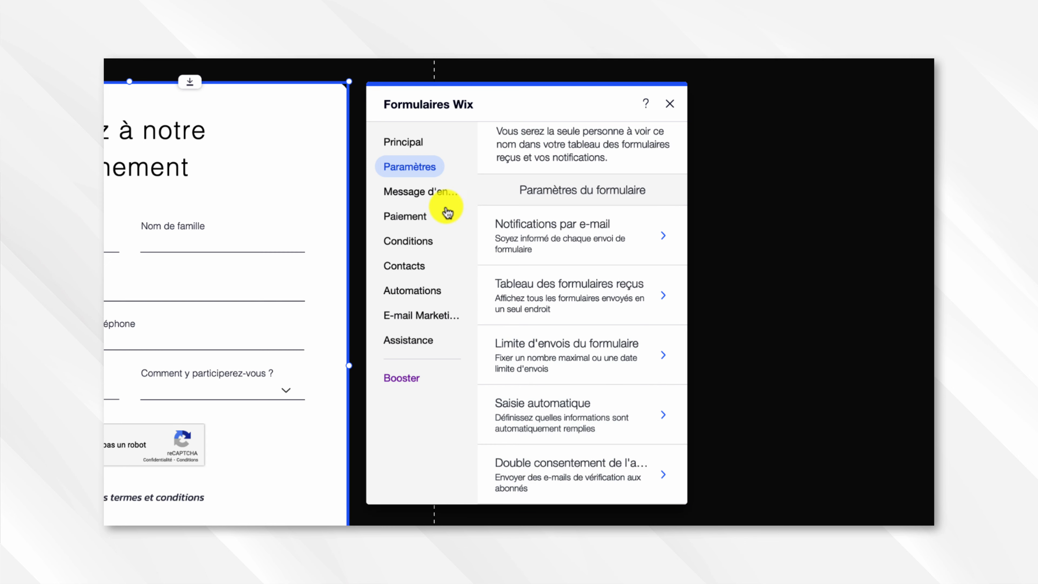
click(441, 195)
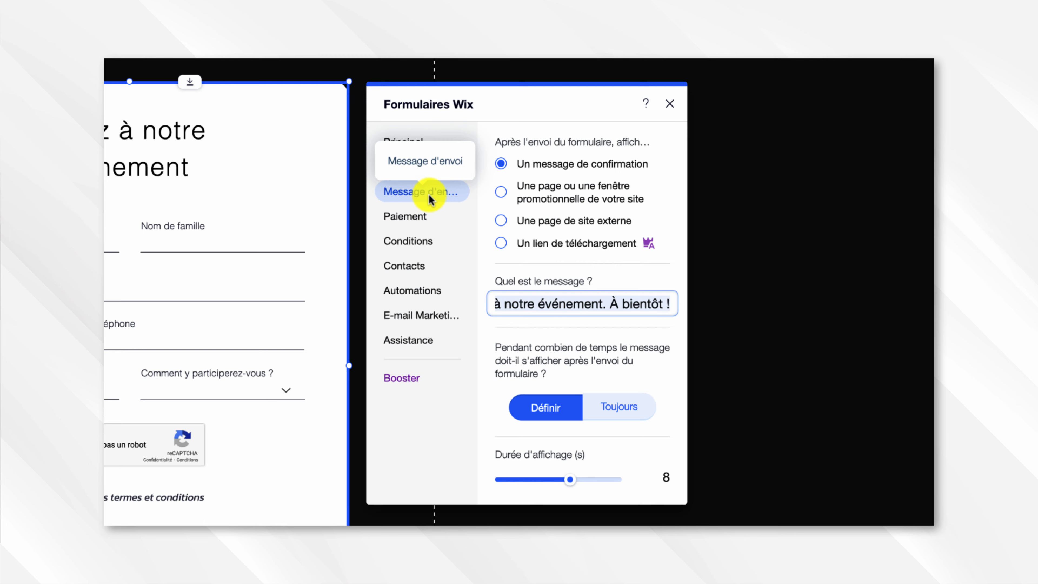
click(417, 219)
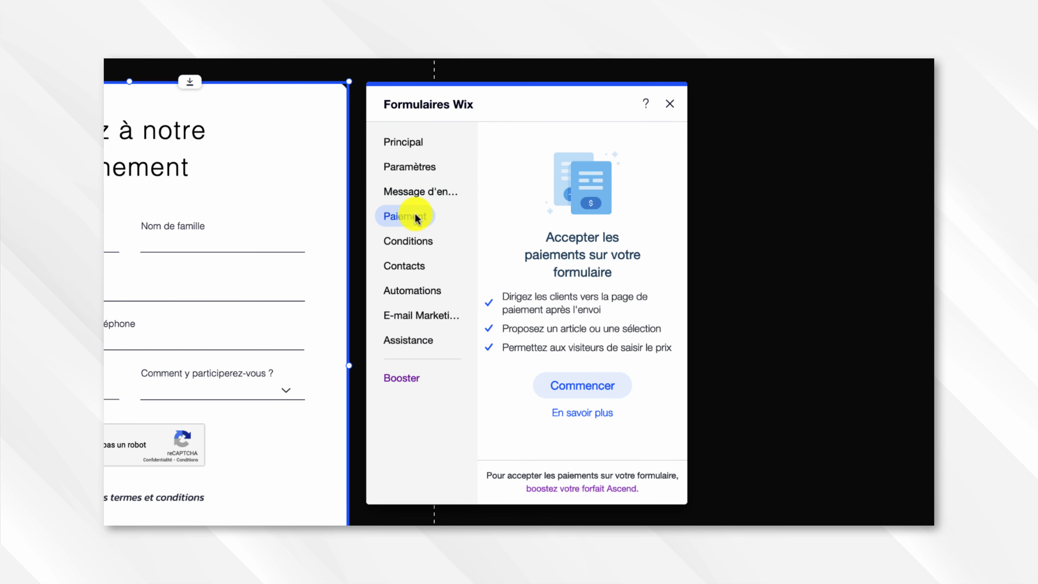
click(415, 244)
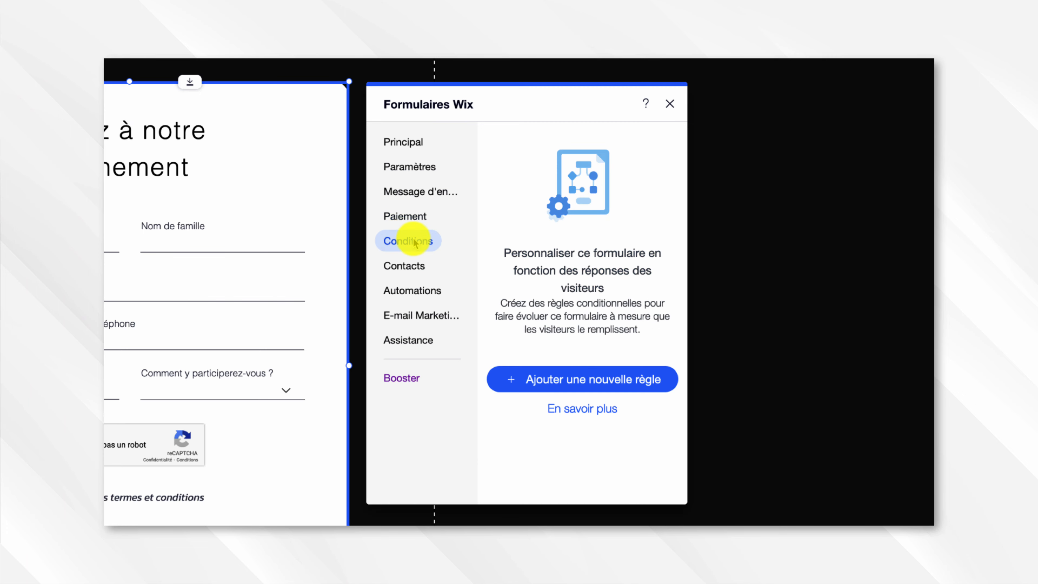
click(414, 268)
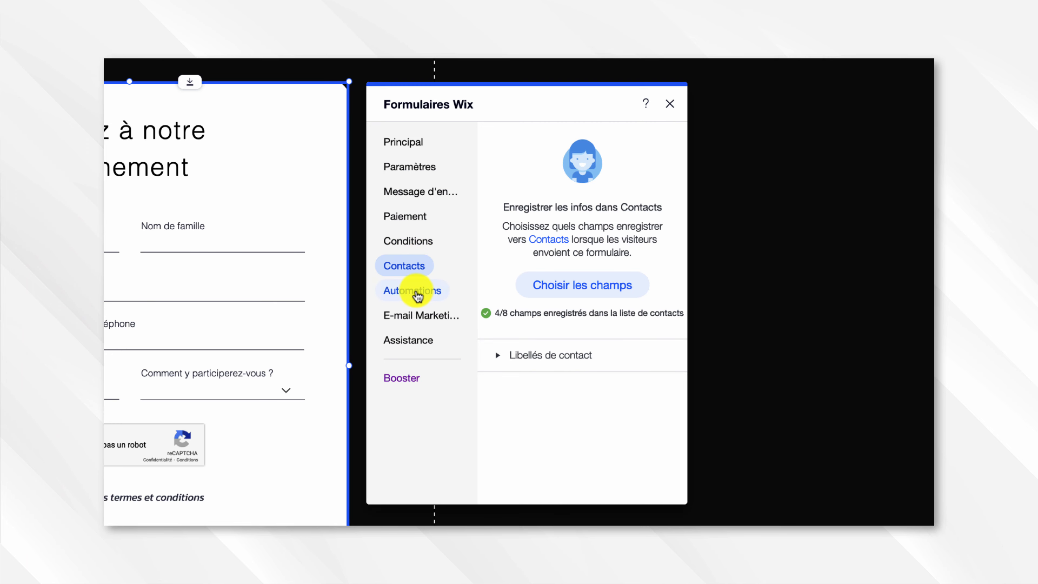
click(417, 293)
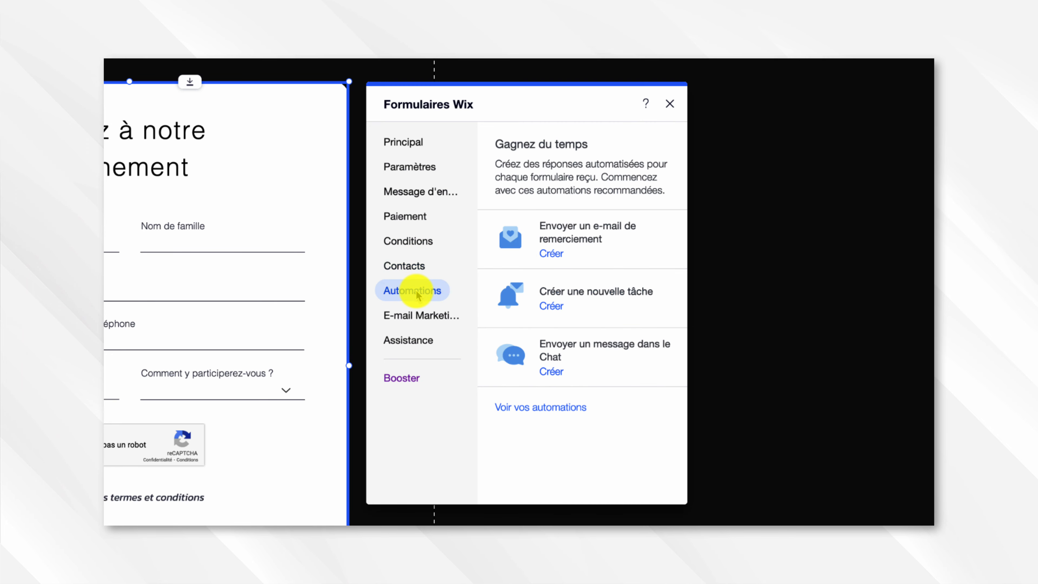
click(423, 319)
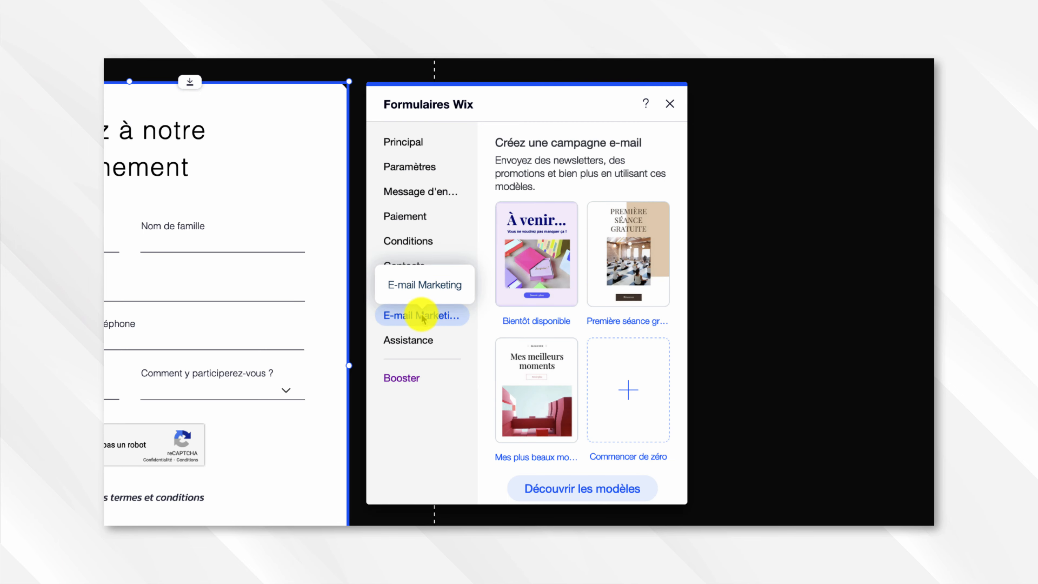
click(417, 340)
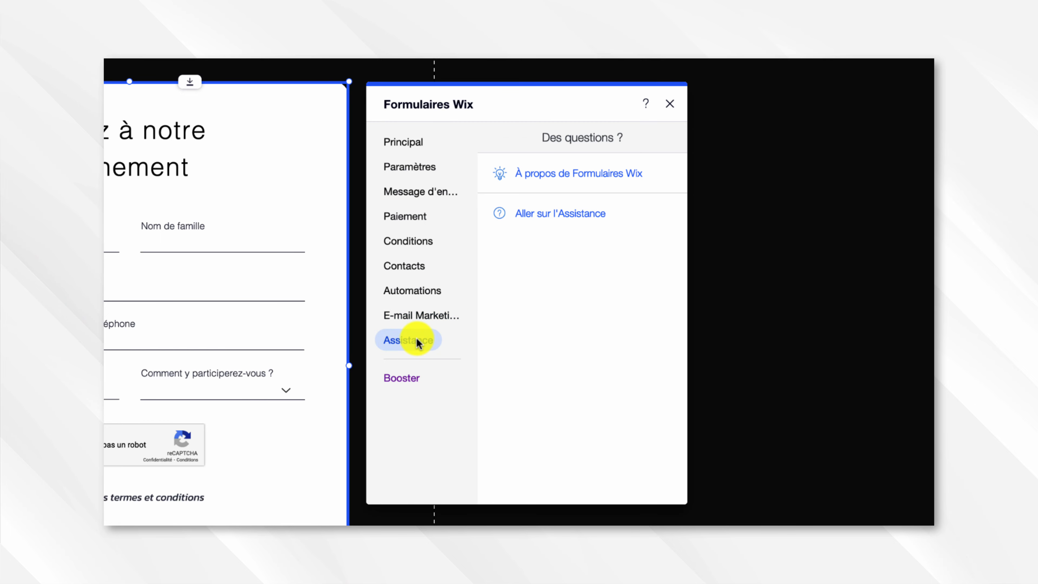
- Examine the form's e-mail notification settings, its collaborator list and the site's role management, and return to the editor
click(412, 168)
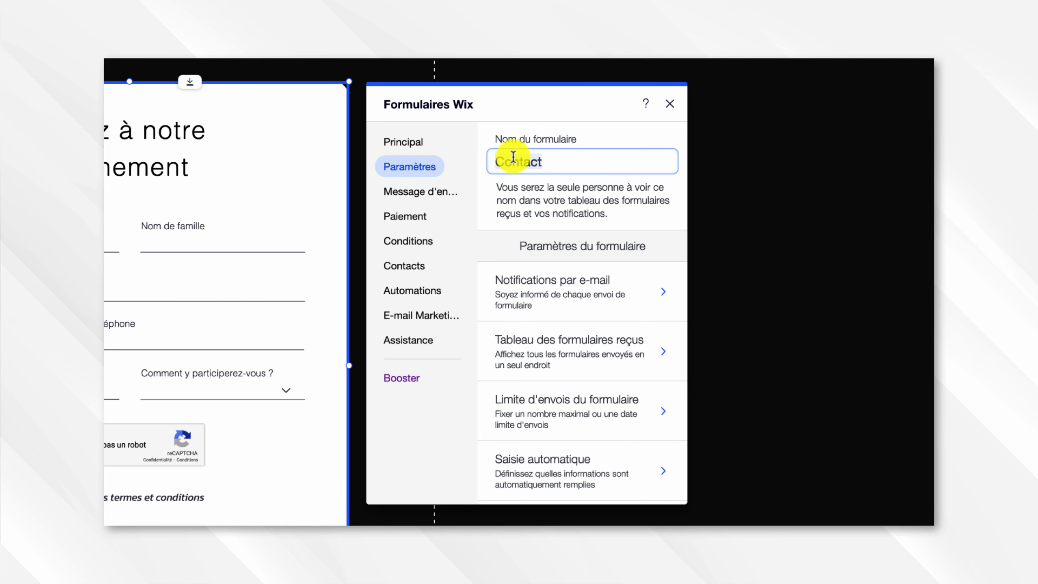
scroll(513, 157, down, 2)
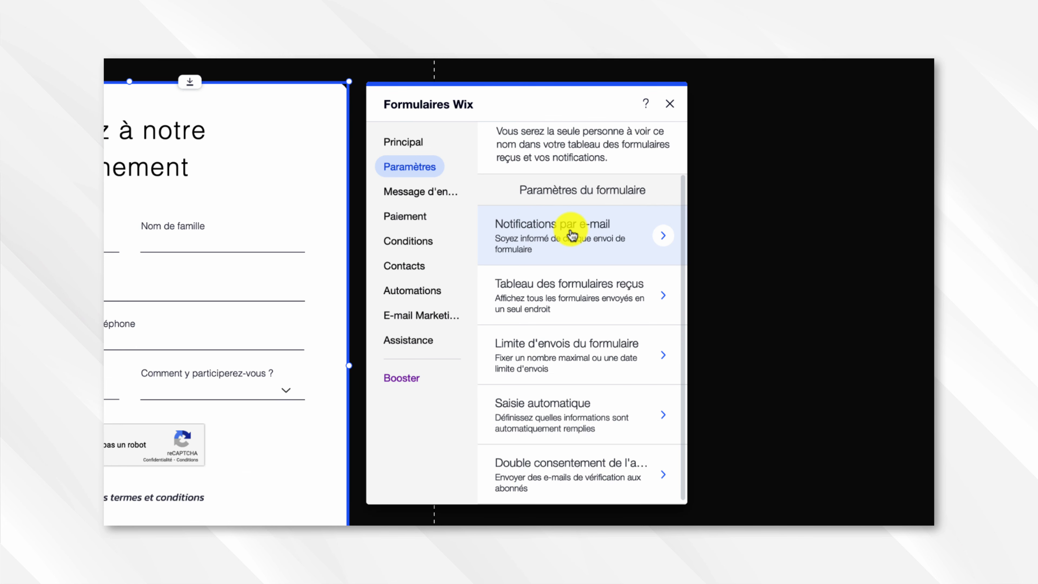
click(543, 235)
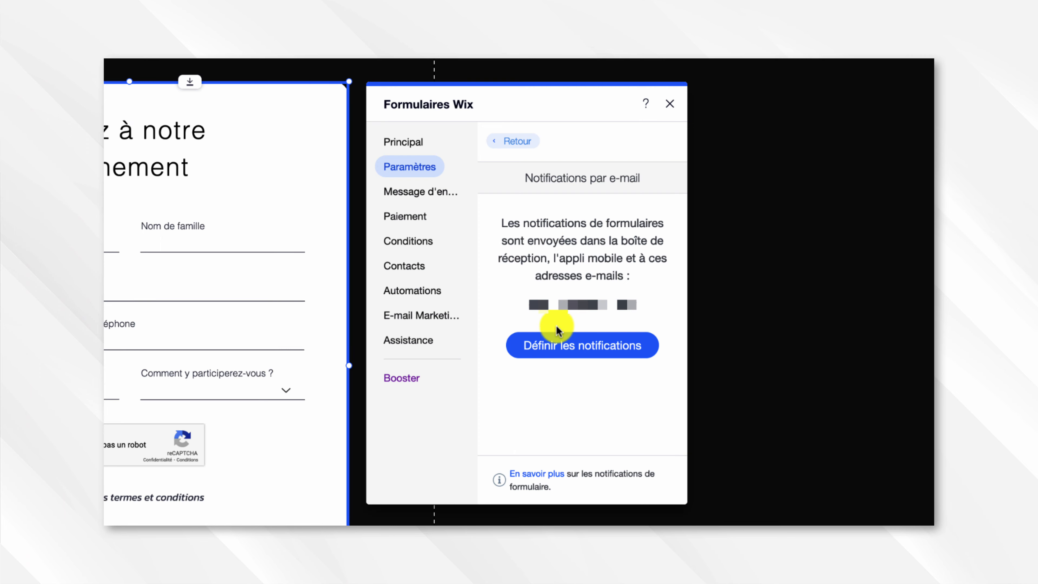
click(563, 345)
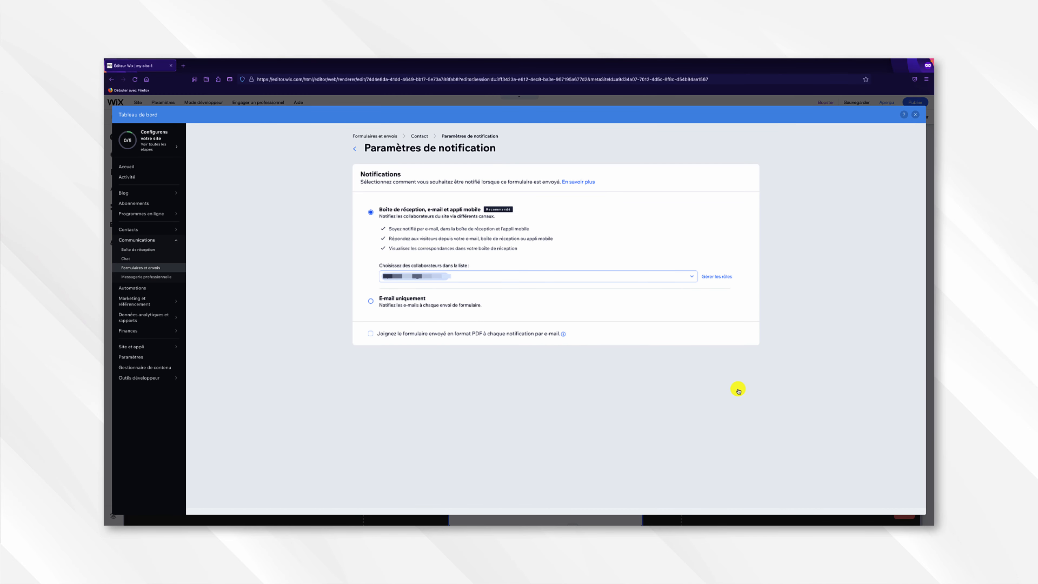
click(464, 276)
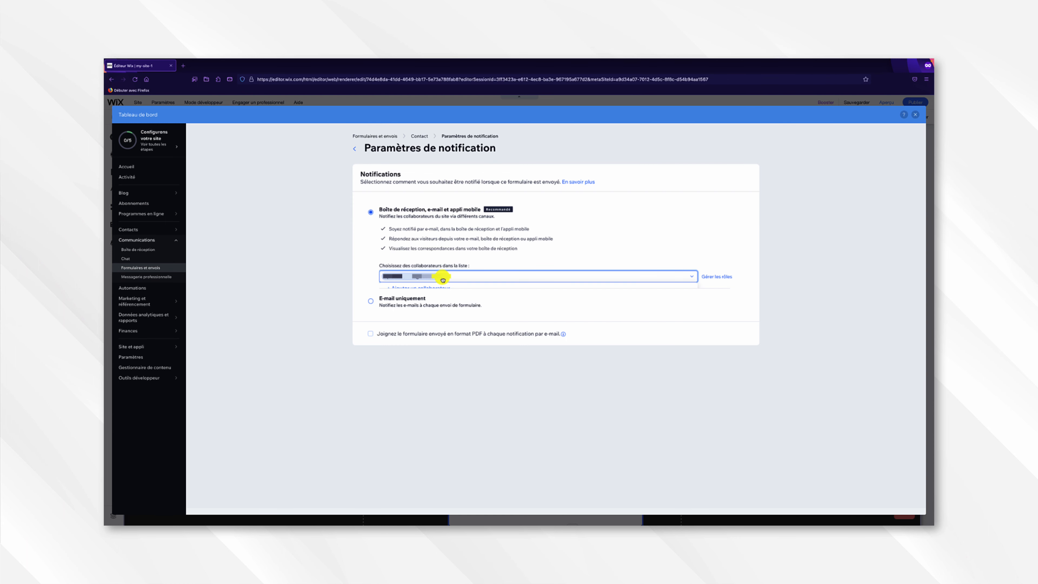
click(712, 277)
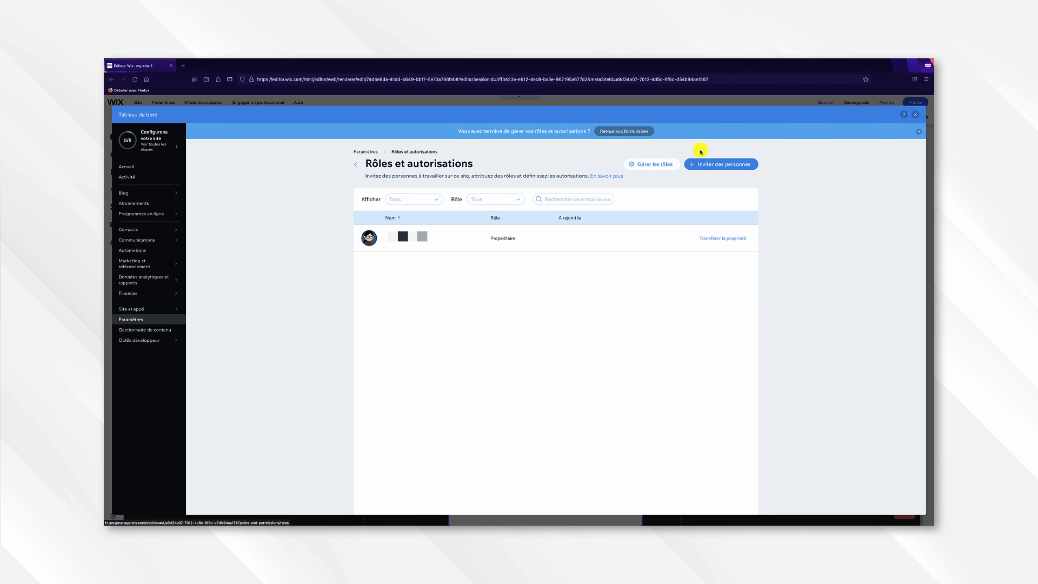
click(919, 116)
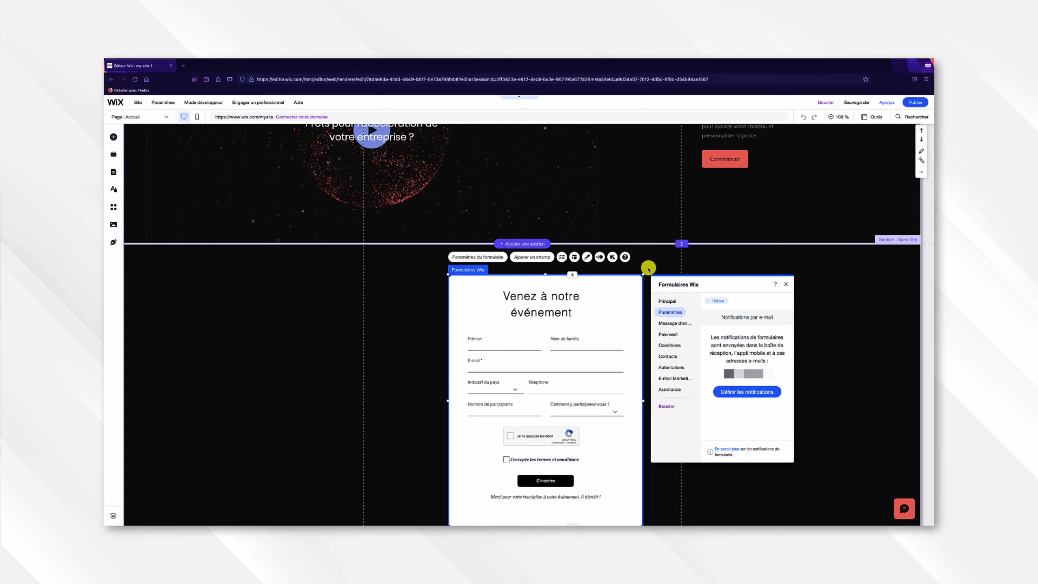
- Review the form's confirmation message and set a site page or promotional window to show after submission
click(678, 324)
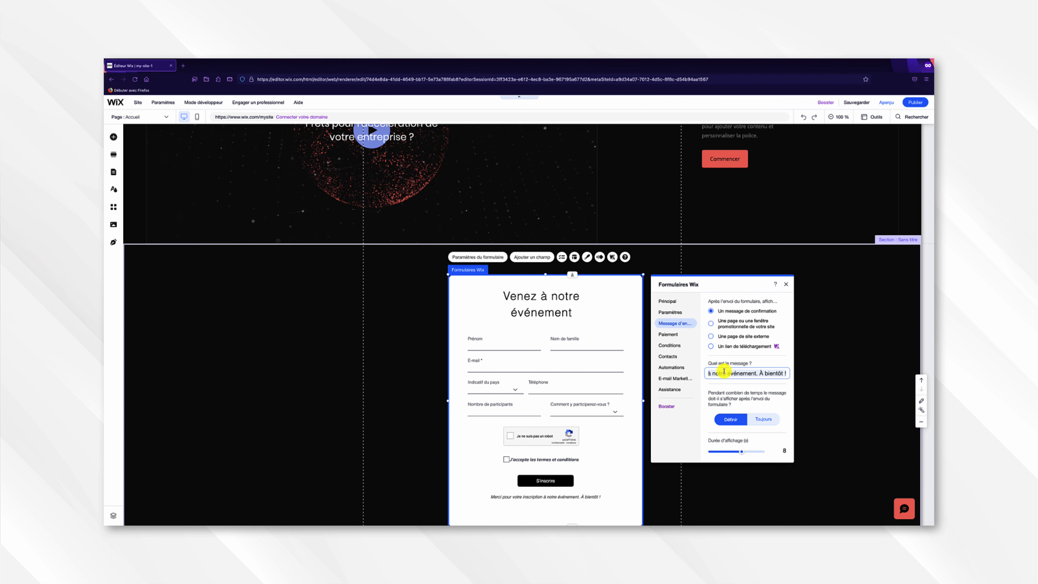
click(711, 372)
drag(709, 372, 788, 373)
click(711, 324)
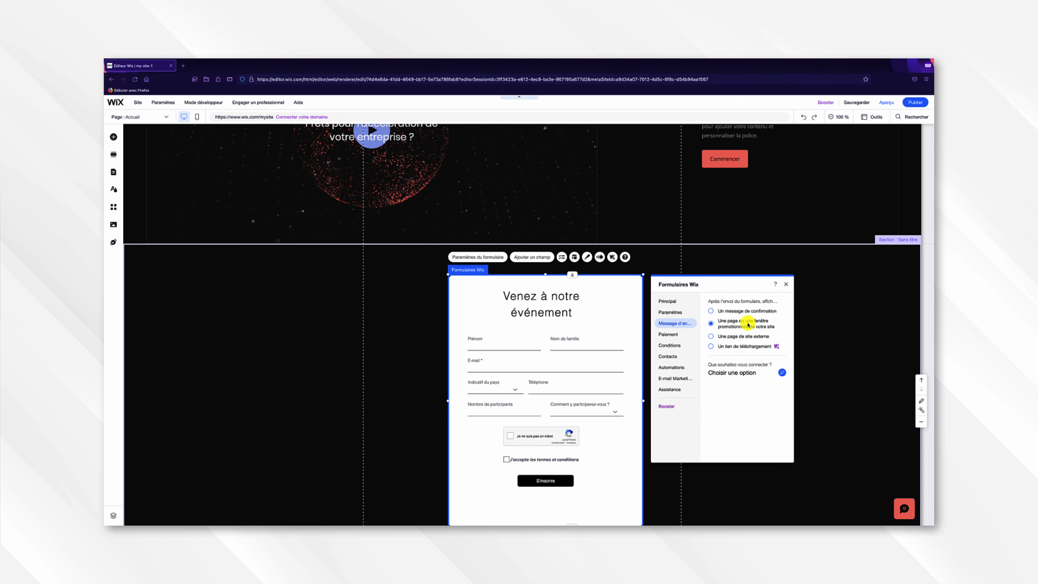
- Review the page, web address and promotional window link options for the post-submission destination, and close them without connecting anything
click(735, 373)
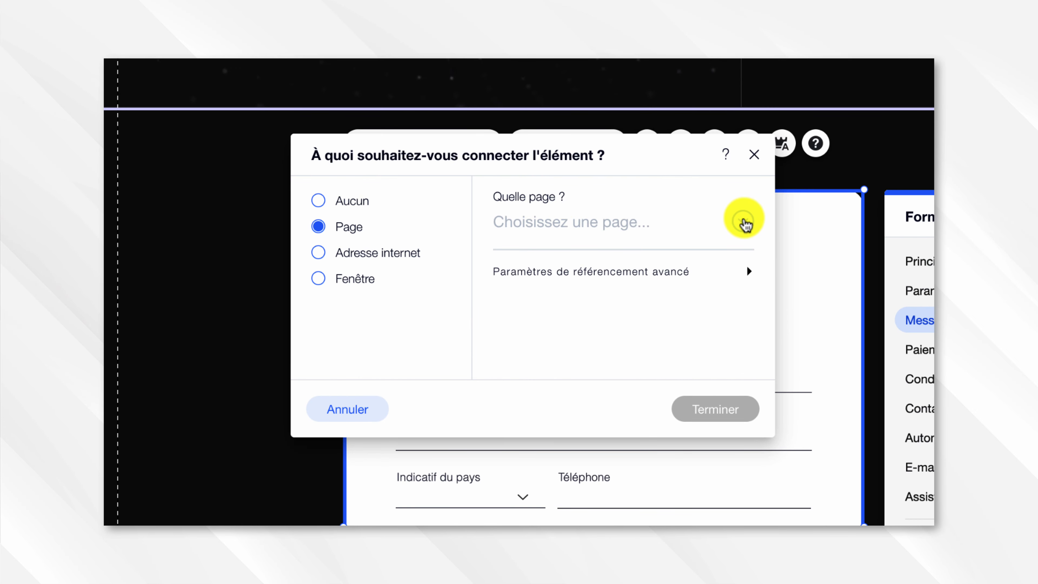
click(744, 223)
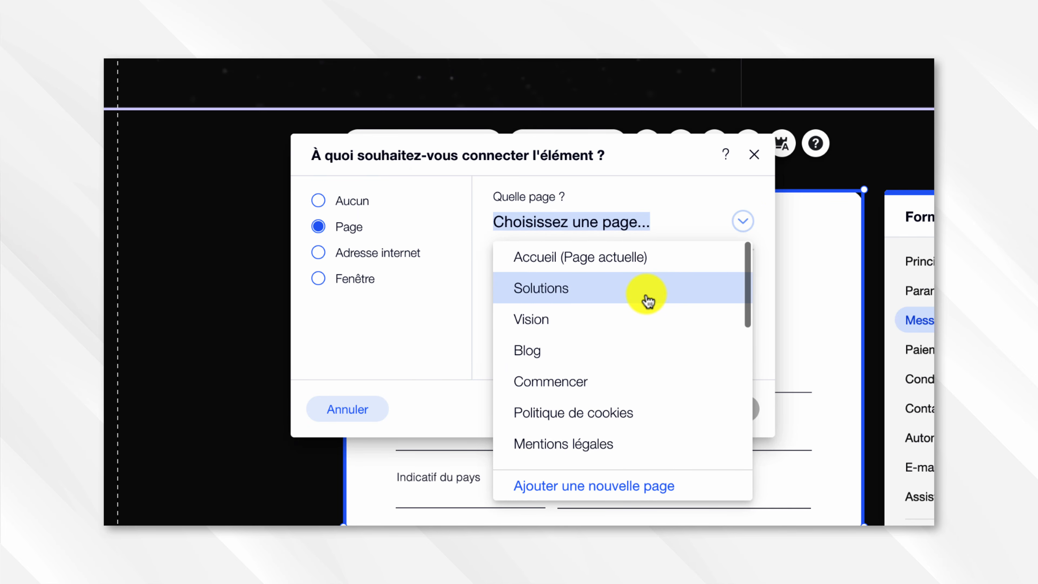
click(665, 203)
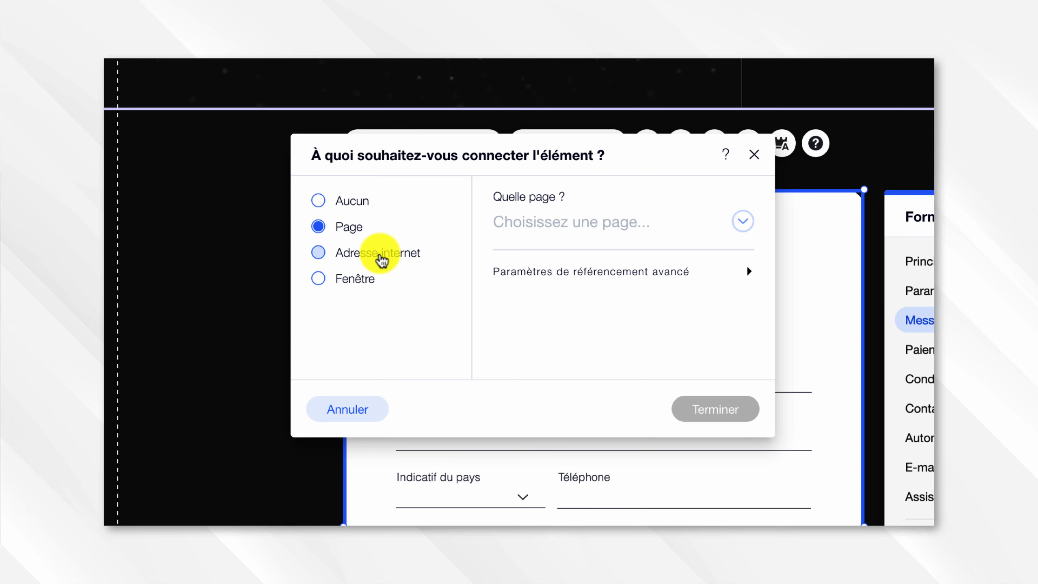
click(380, 254)
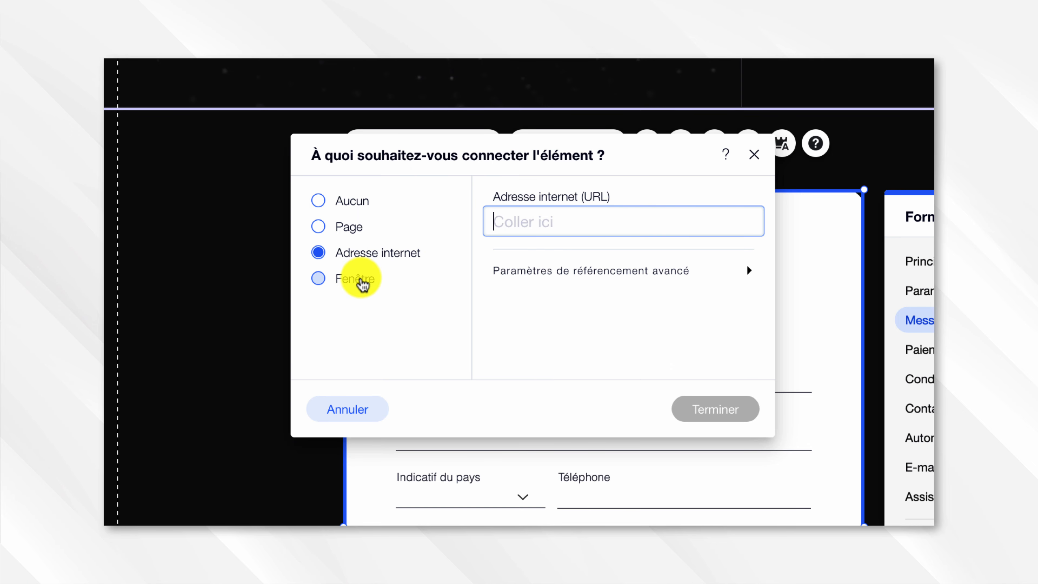
click(345, 279)
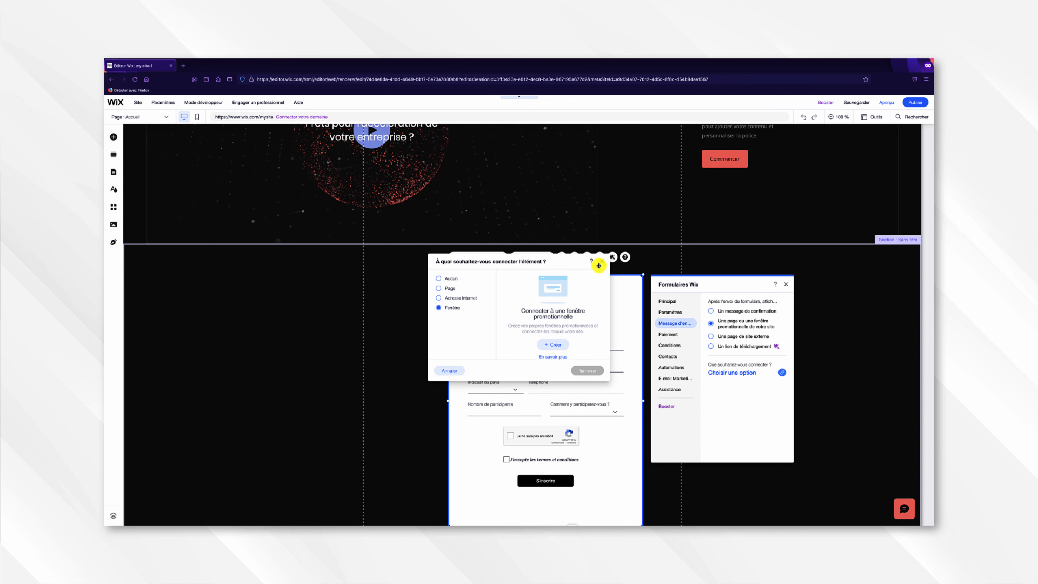
click(602, 264)
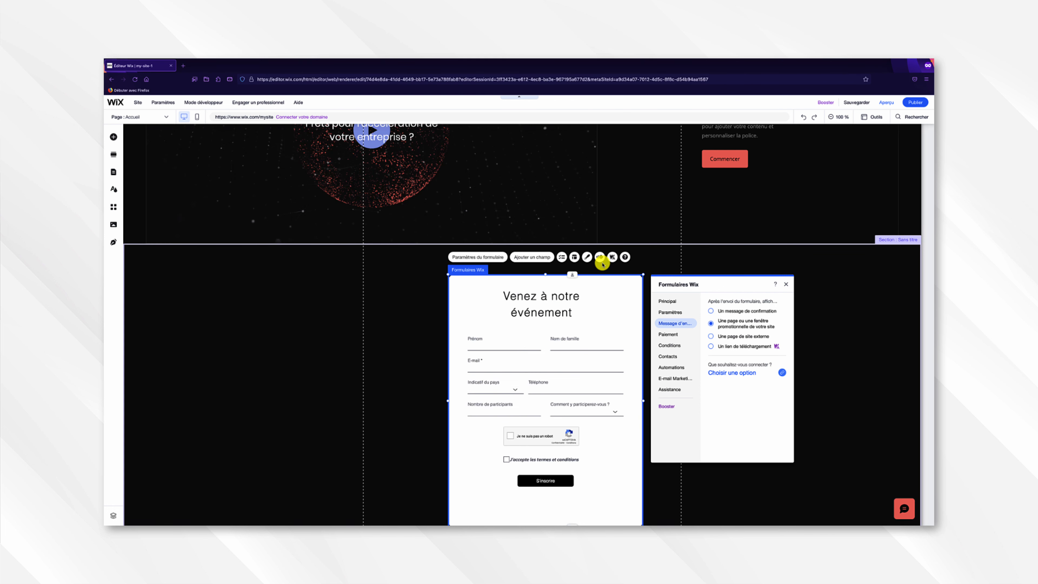
- Review the form's payment options and the field and condition settings offered for a new conditional rule
click(667, 335)
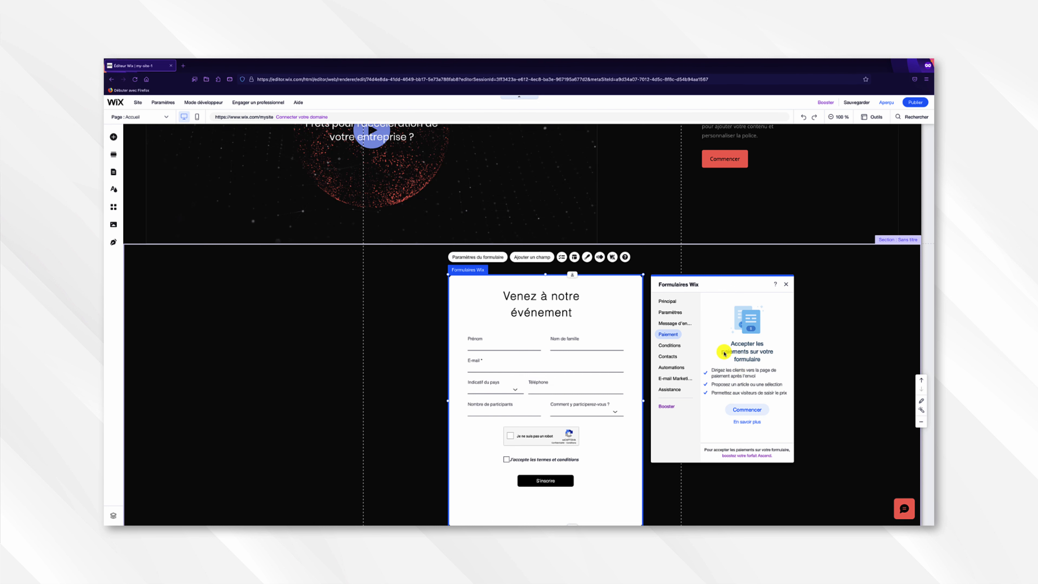
click(675, 346)
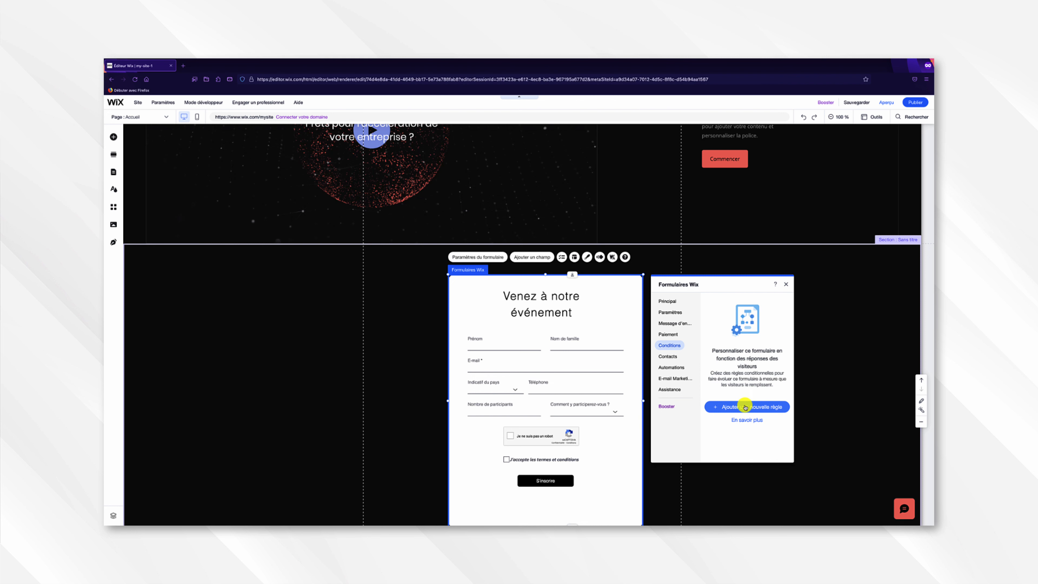
click(745, 406)
scroll(742, 343, down, 1)
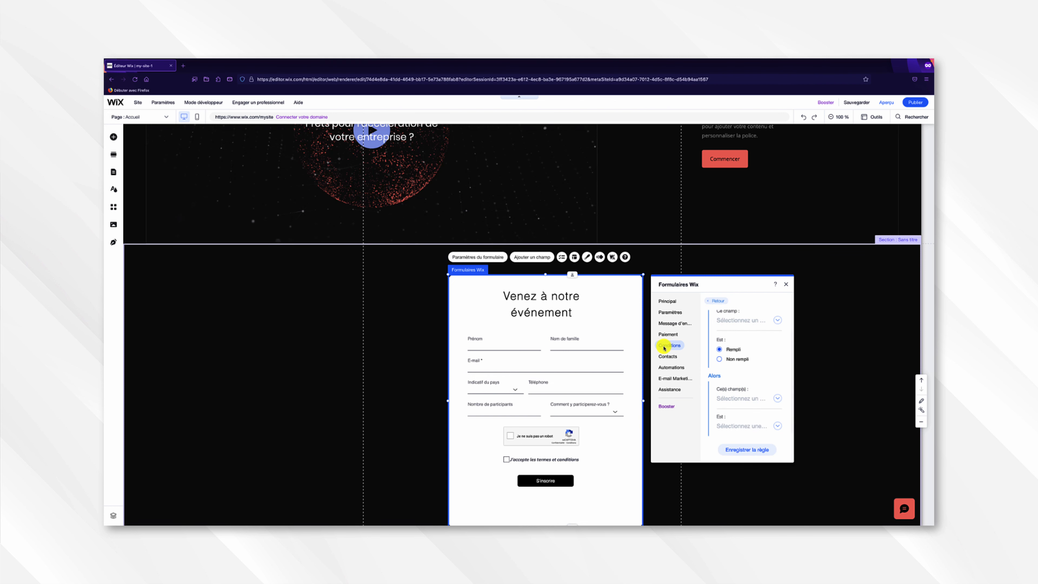
- Review the form's contact saving options and contact labels, and its automation and e-mail marketing options
click(667, 357)
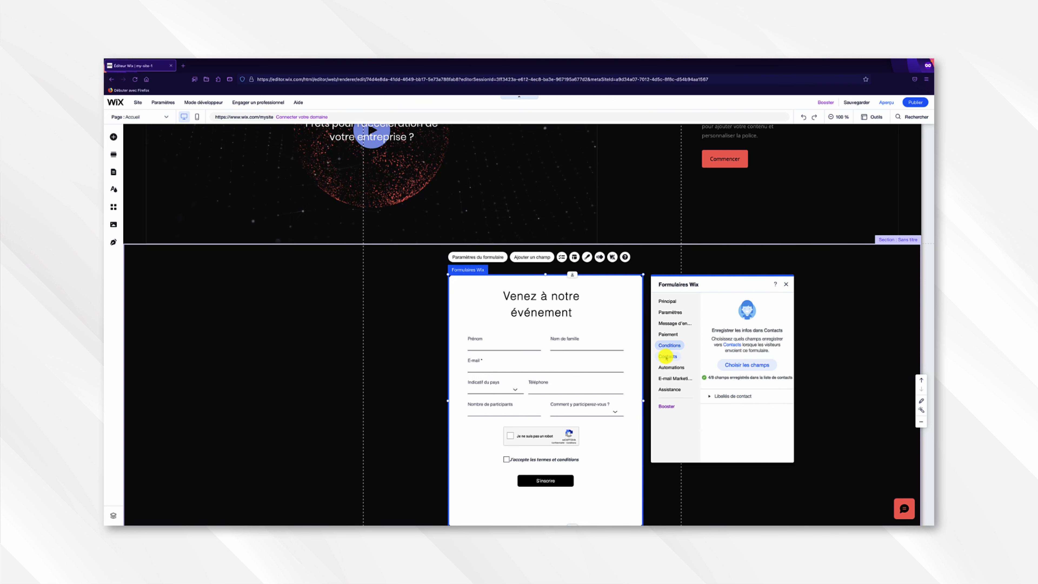
click(711, 395)
scroll(751, 414, down, 1)
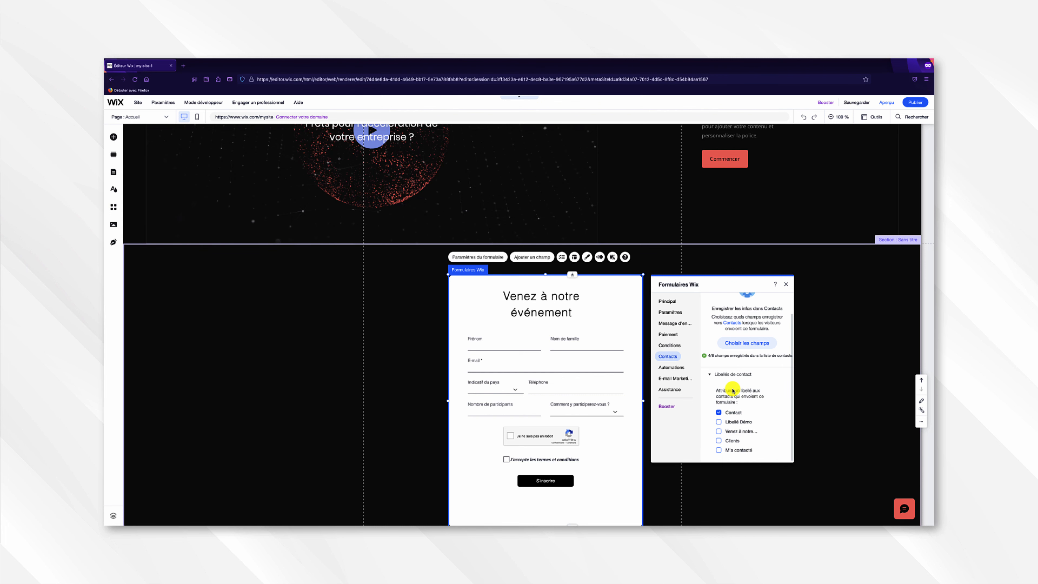
scroll(732, 390, up, 1)
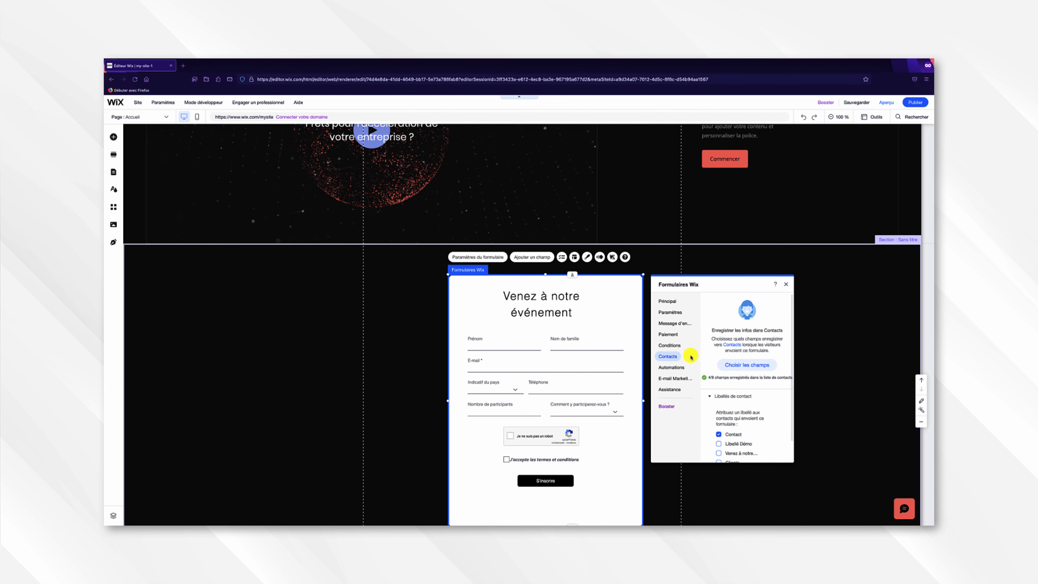
click(670, 368)
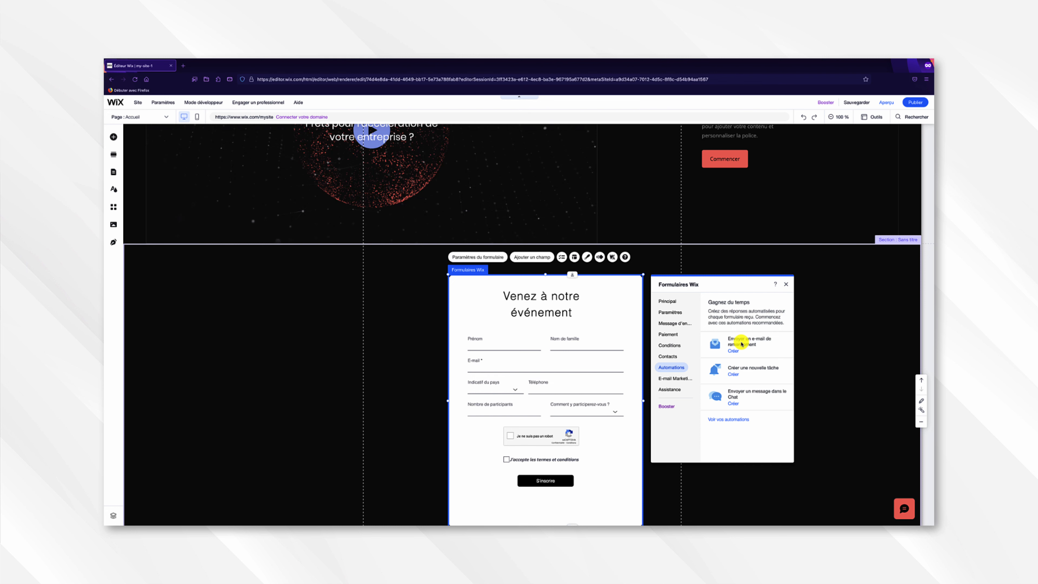
click(672, 377)
mouse_move(726, 361)
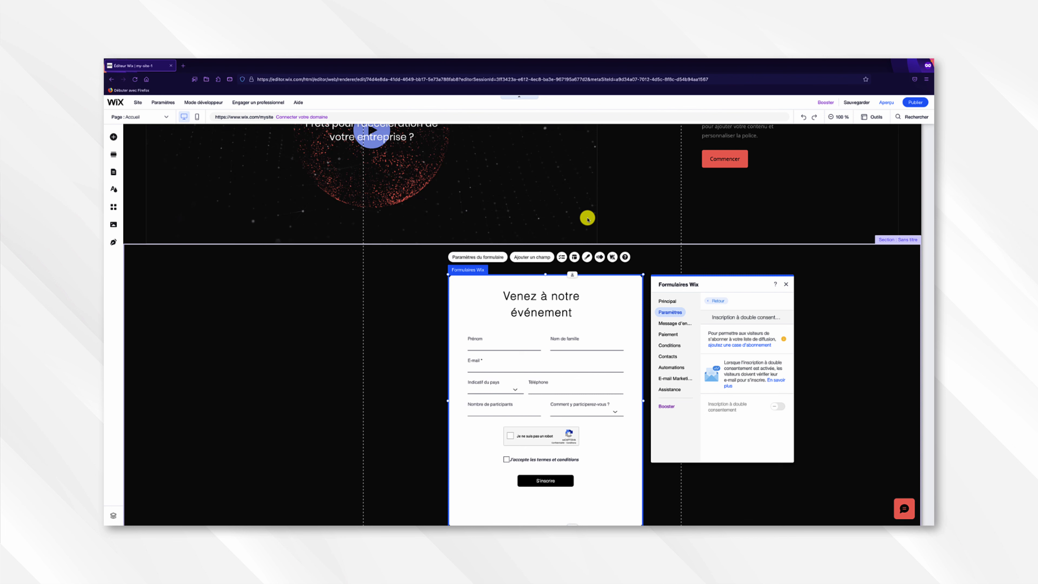
- Replace the form title text with "Contactez-moi"
click(544, 295)
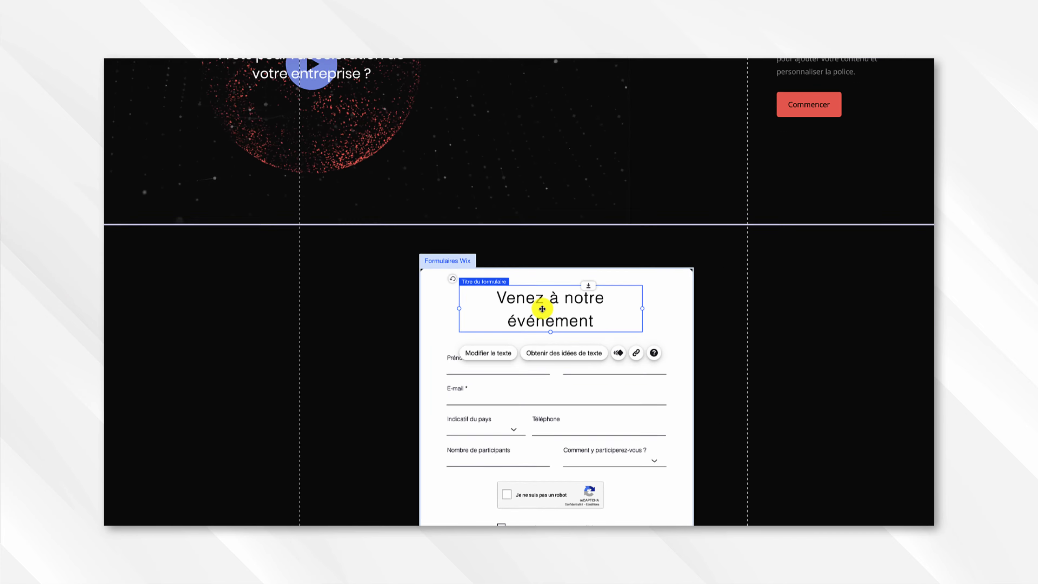
click(477, 409)
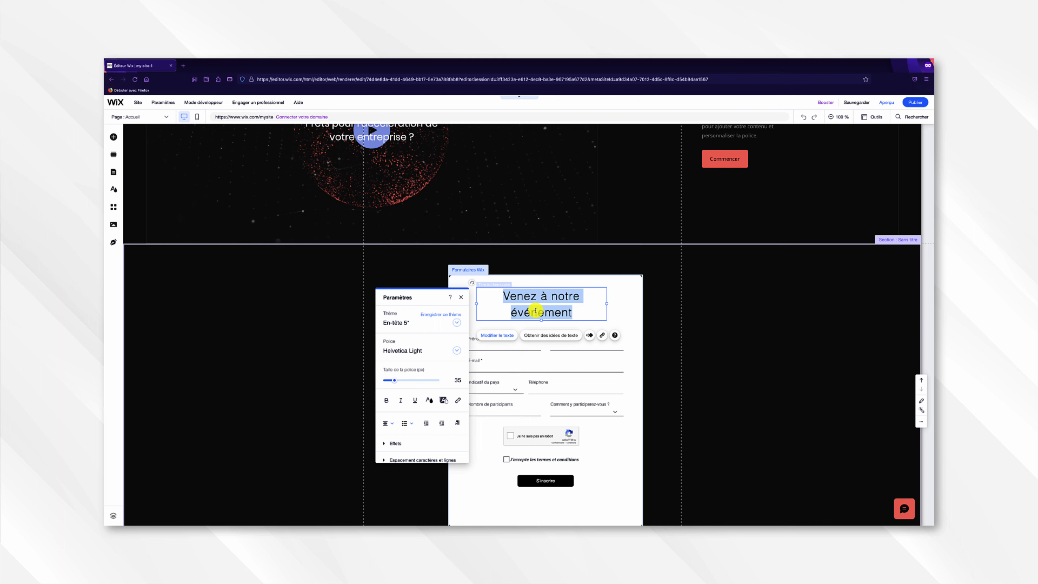
key(BackSpace)
text(Contactez-moi)
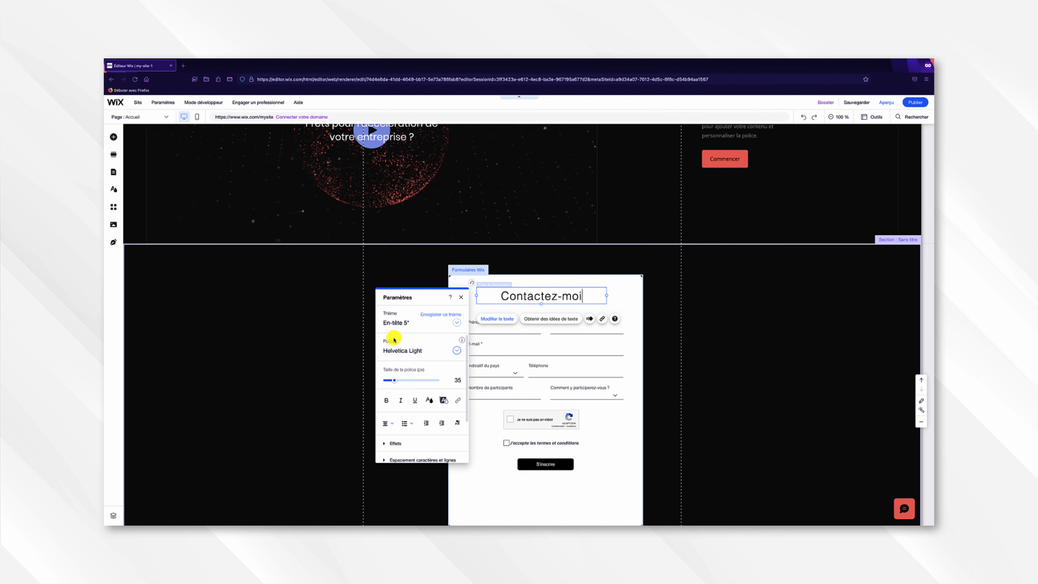
- Change the font of the whole form title to Impact
click(455, 350)
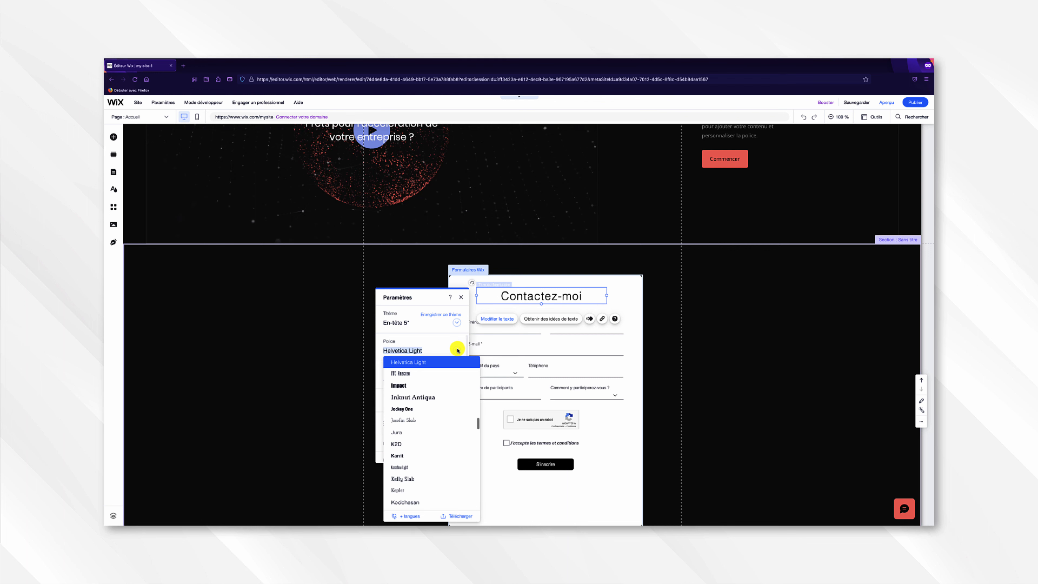
click(421, 387)
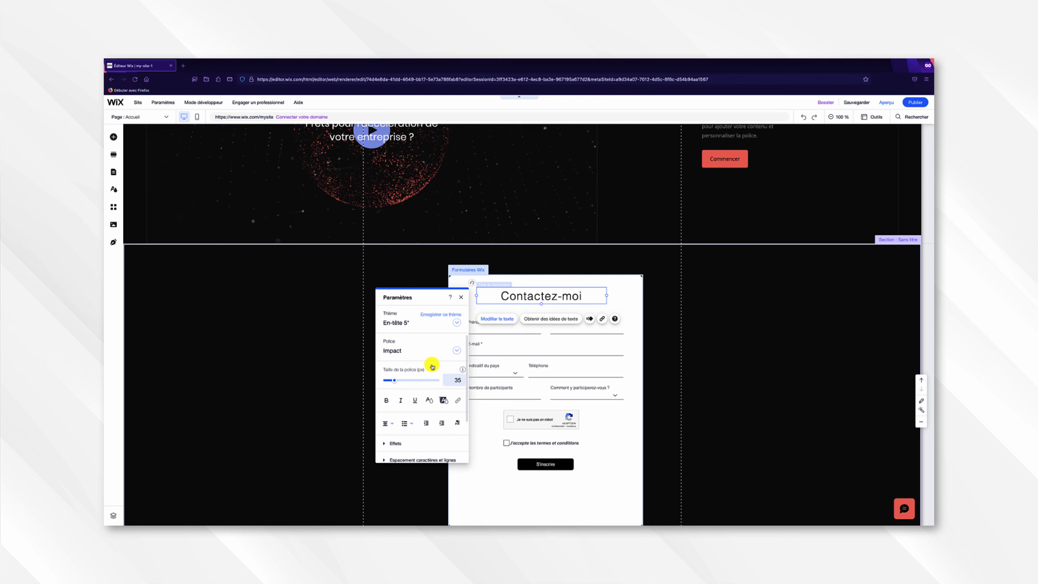
drag(583, 295, 495, 295)
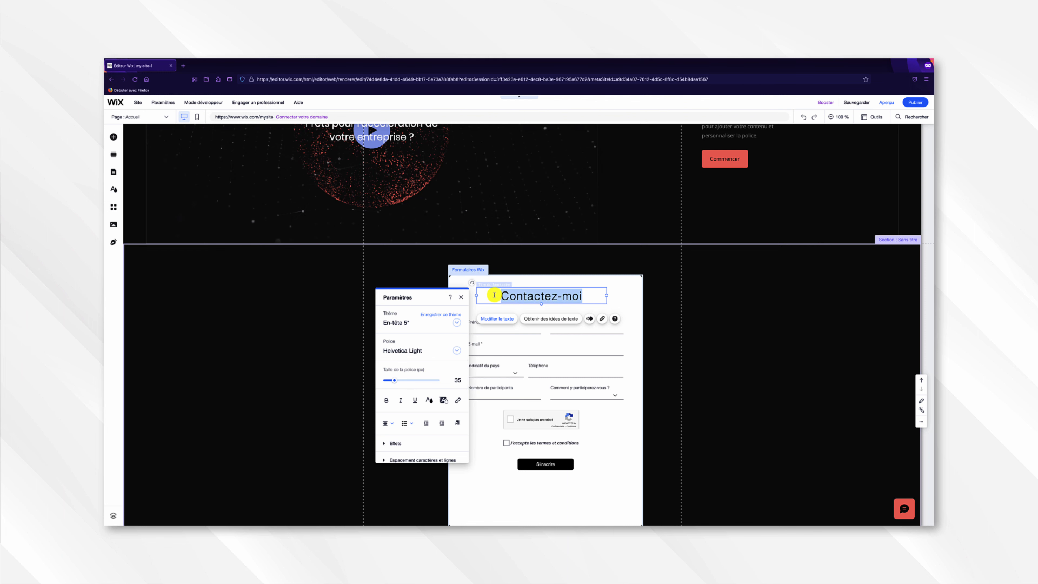
click(457, 349)
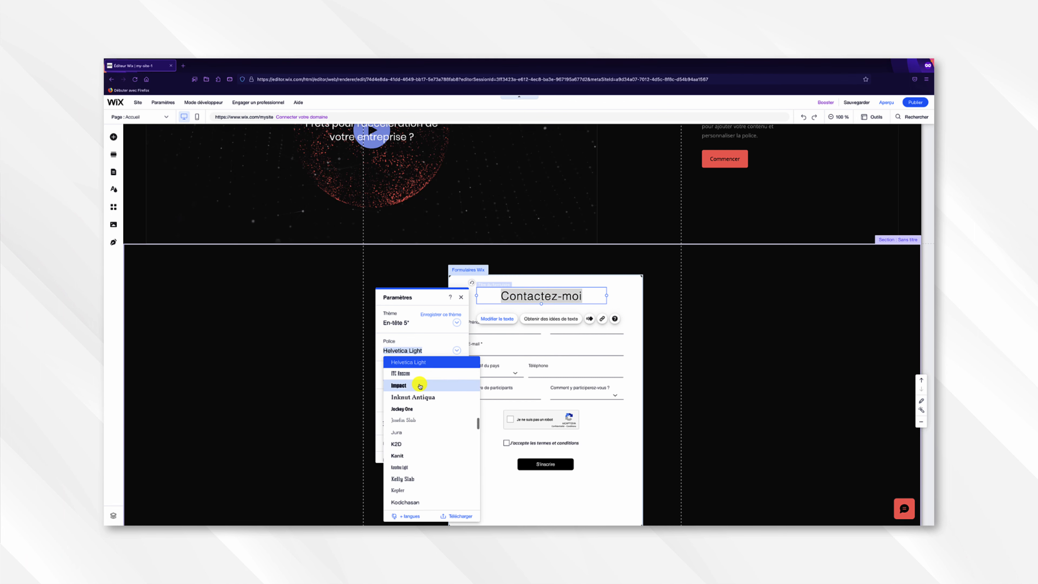
click(420, 384)
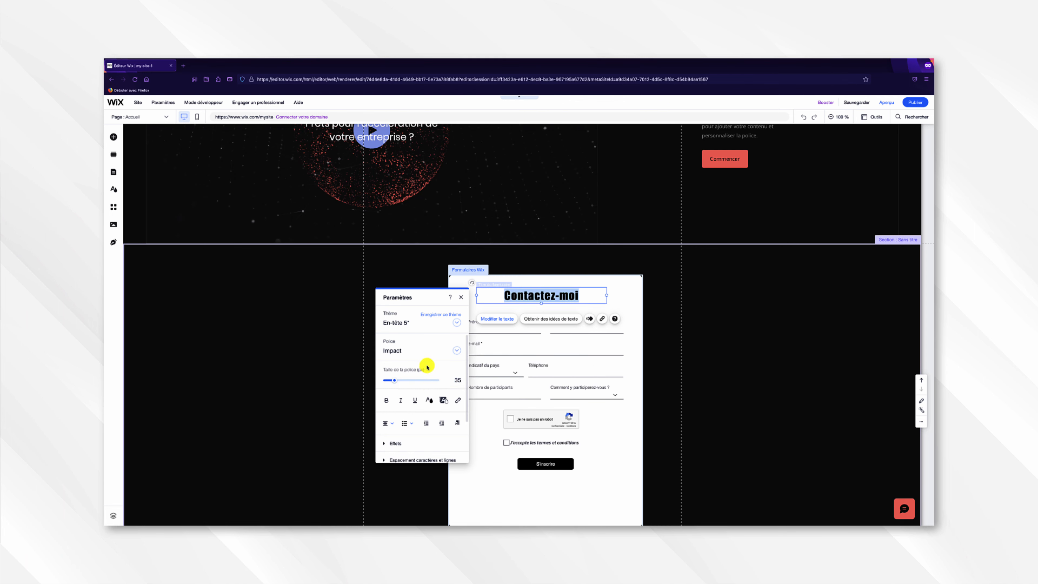
- Format the form title at 63 px in bold, using the saved red from the custom colours
drag(395, 380, 403, 382)
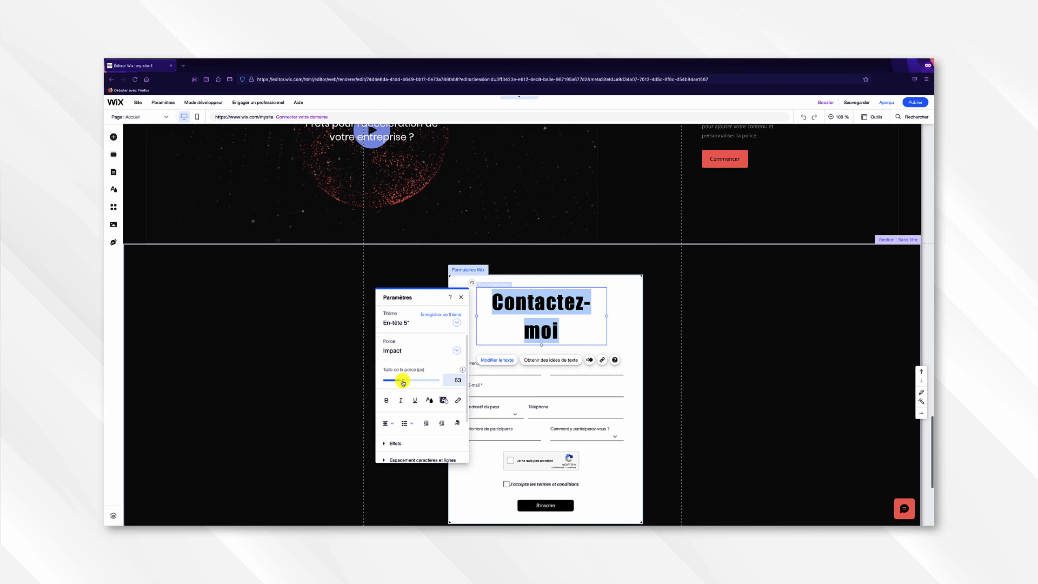
click(385, 402)
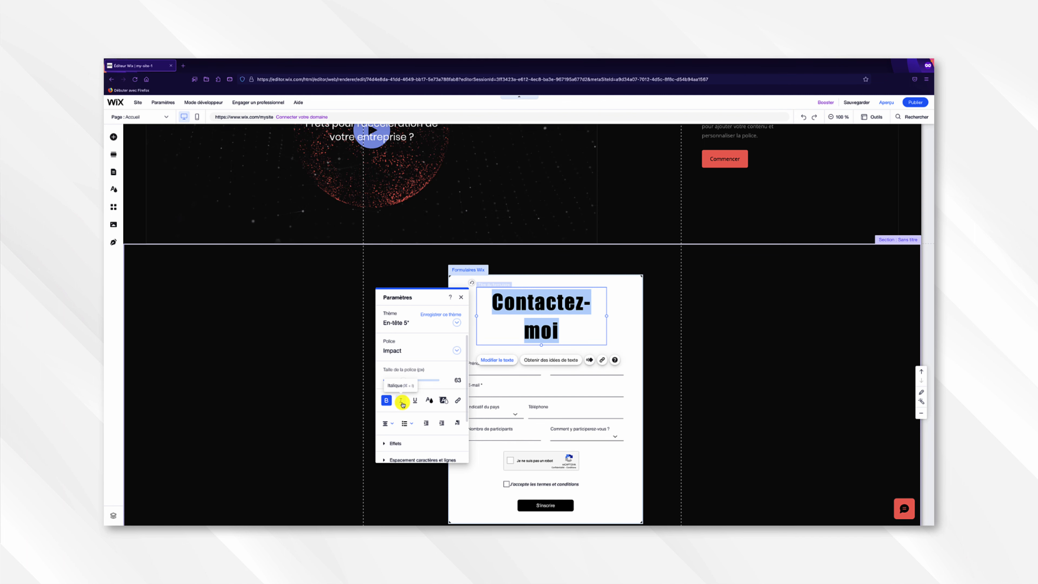
click(430, 402)
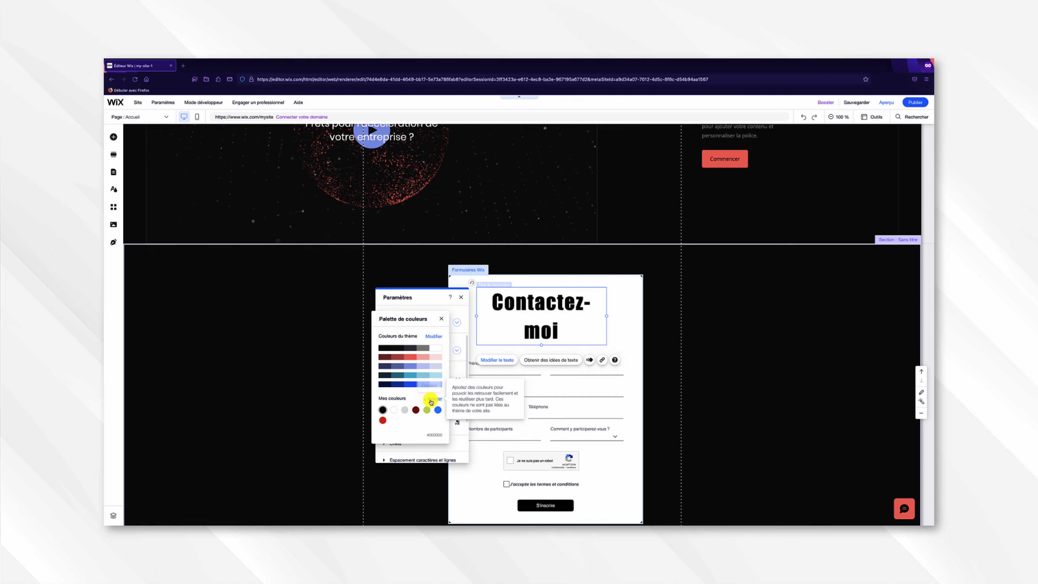
click(381, 420)
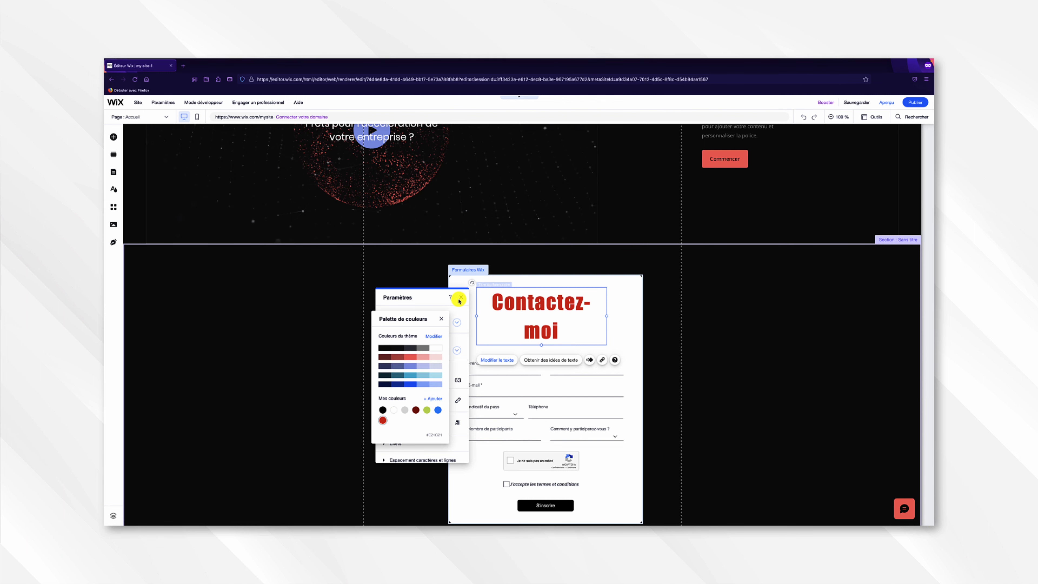
click(443, 320)
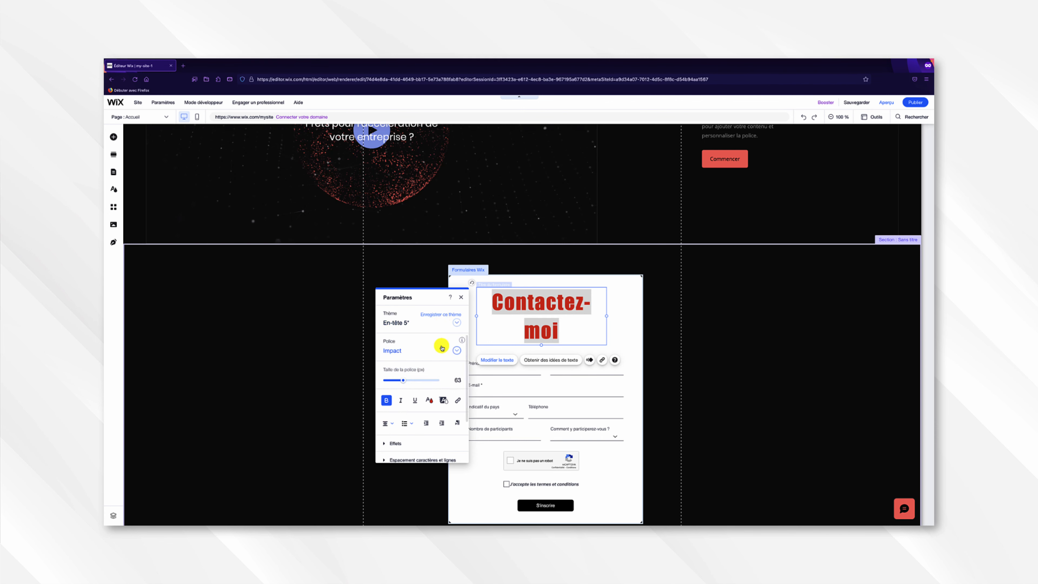
- Review the title's link destinations, alignment choices and remaining text settings, and close them without changing anything
scroll(442, 347, down, 1)
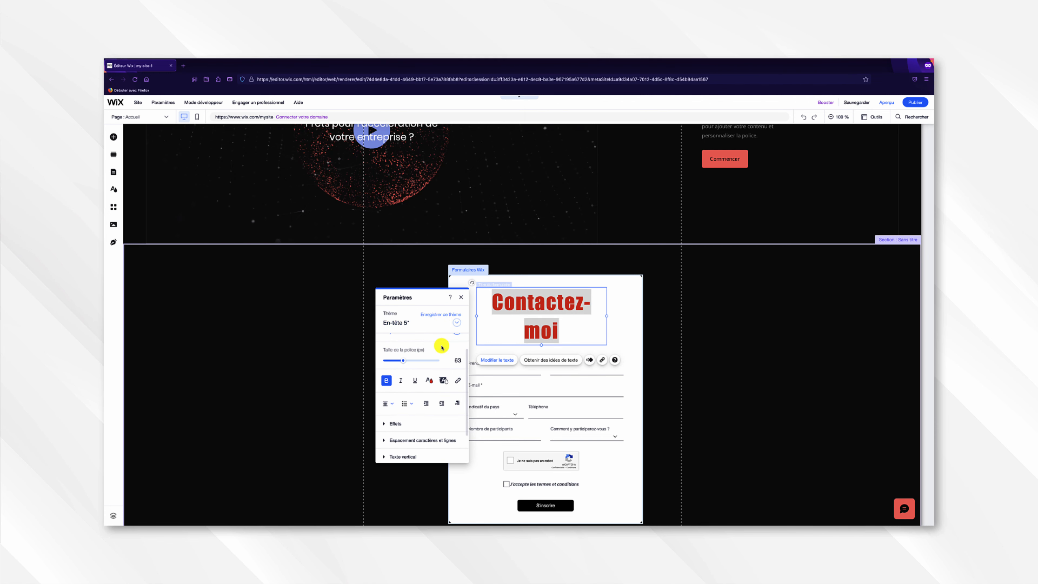
click(457, 381)
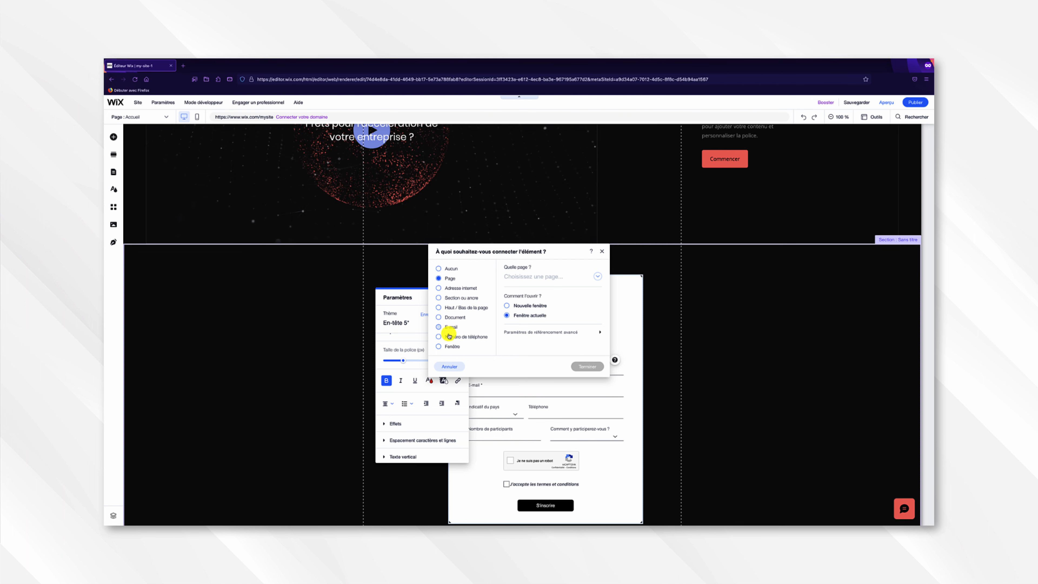
click(451, 366)
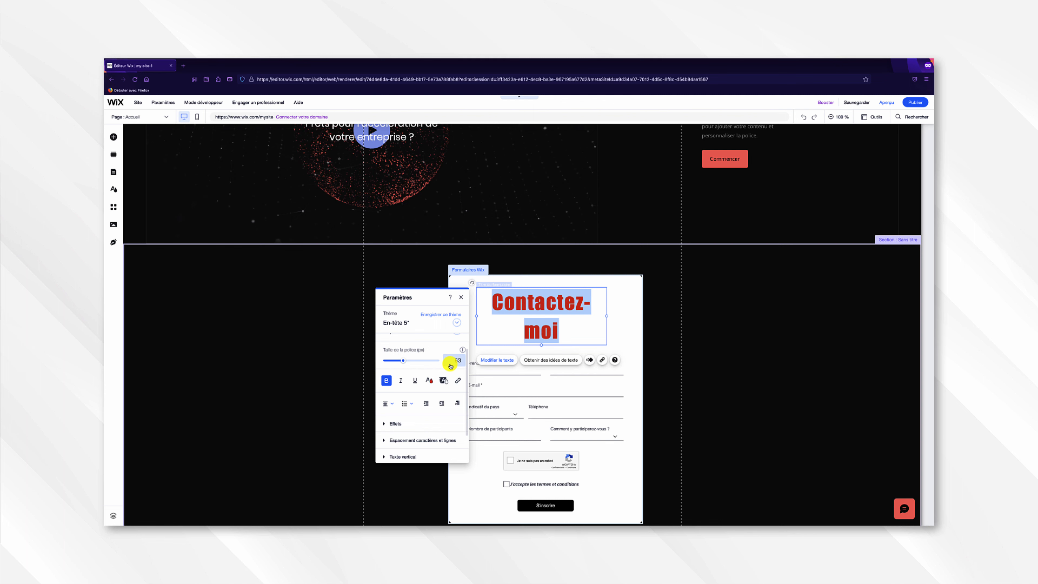
scroll(458, 361, down, 1)
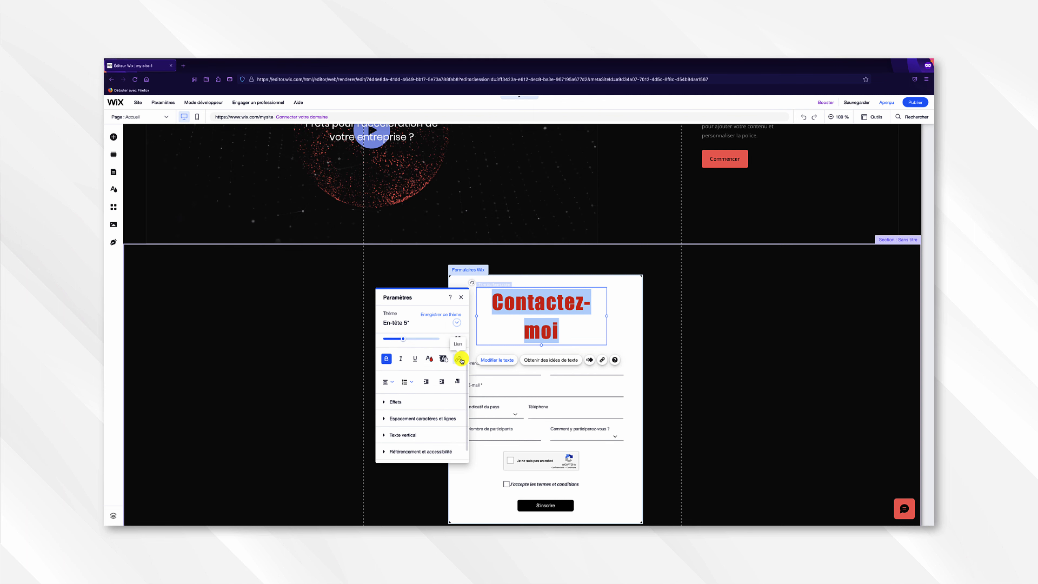
click(391, 381)
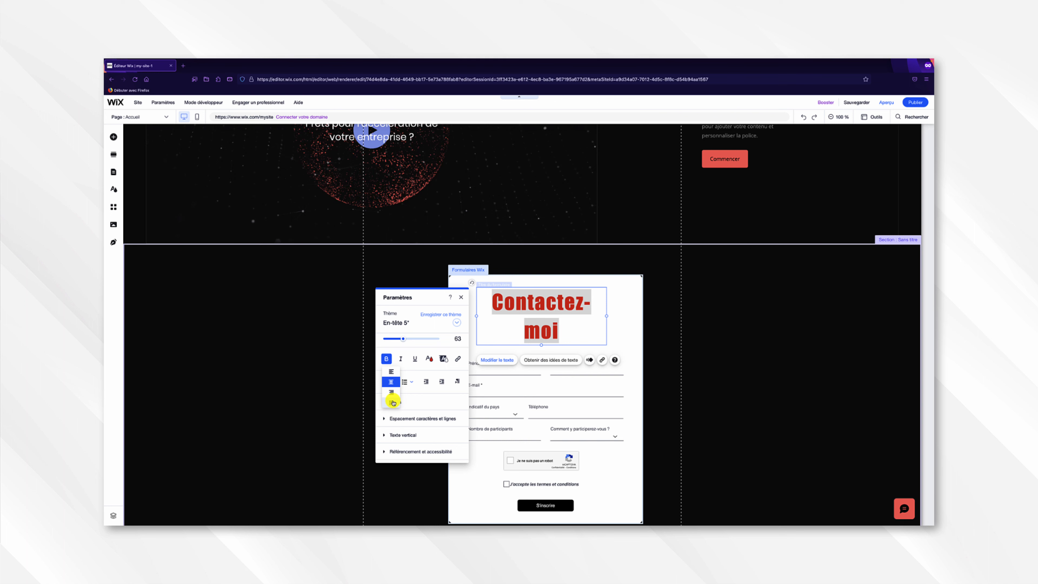
click(416, 400)
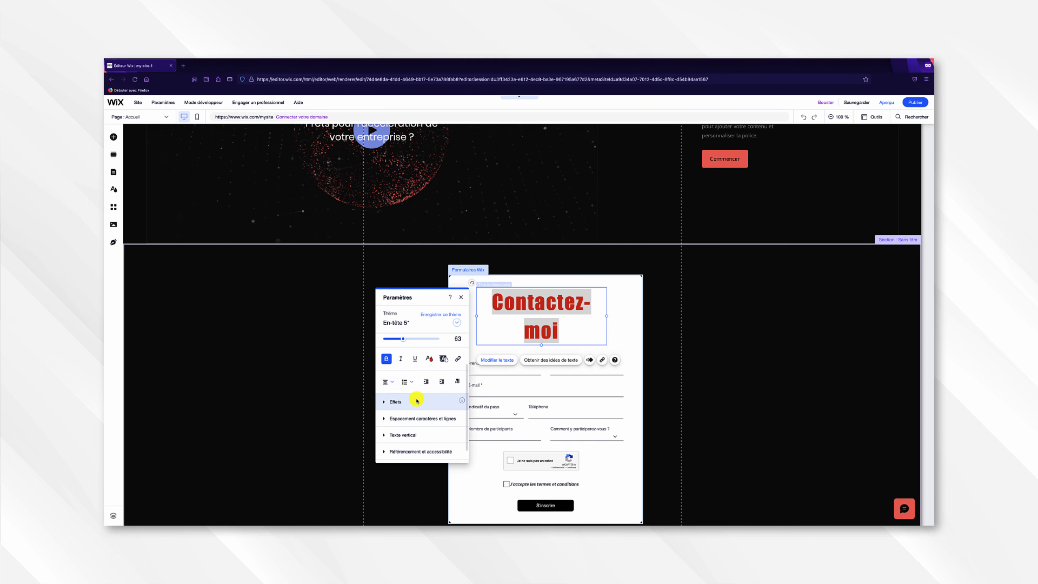
scroll(416, 399, down, 2)
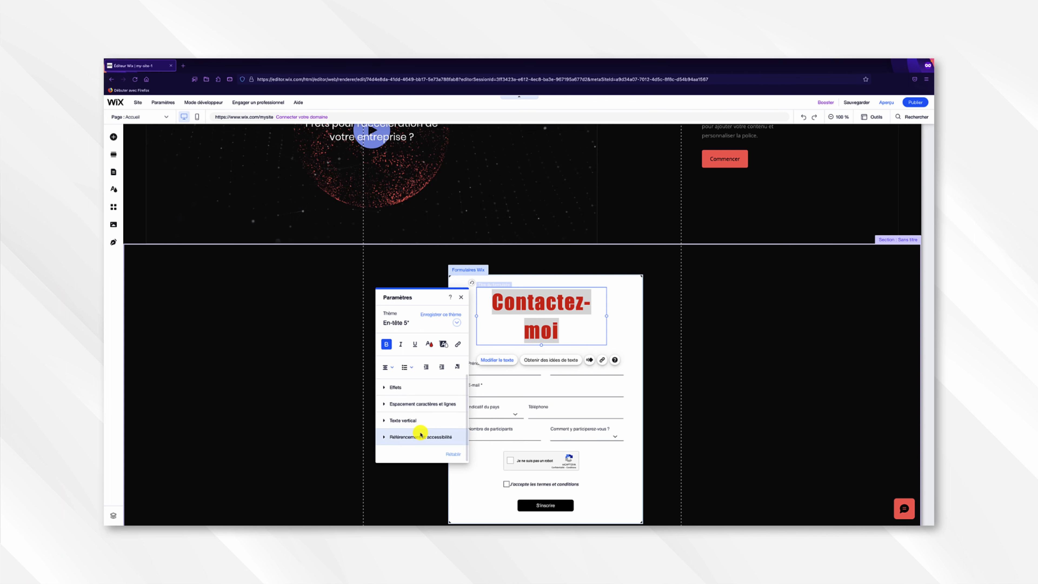
click(461, 298)
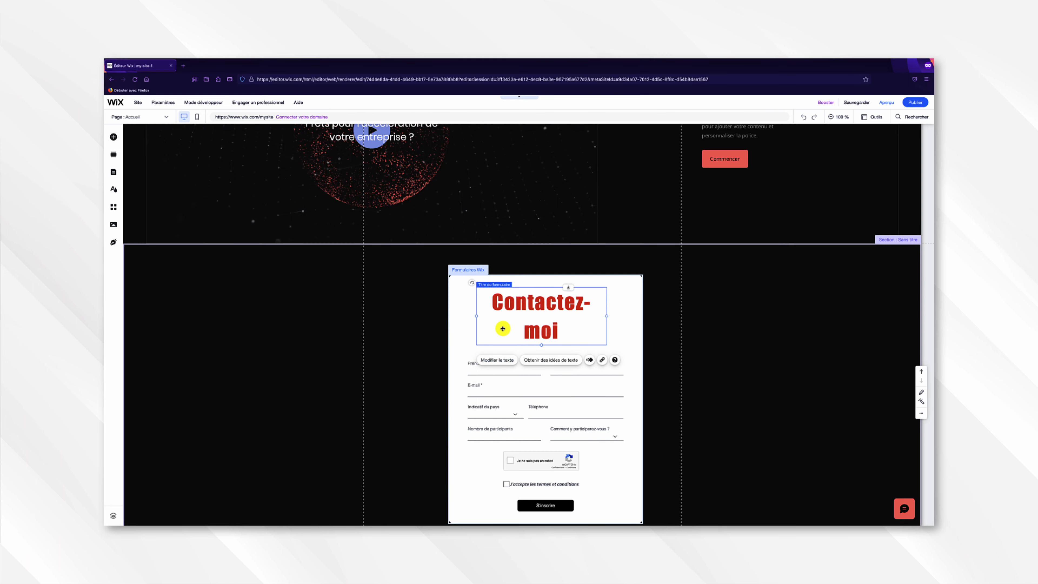
- Delete the "Nombre de participants" and "Comment y participerez-vous ?" fields from the form
scroll(503, 329, down, 1)
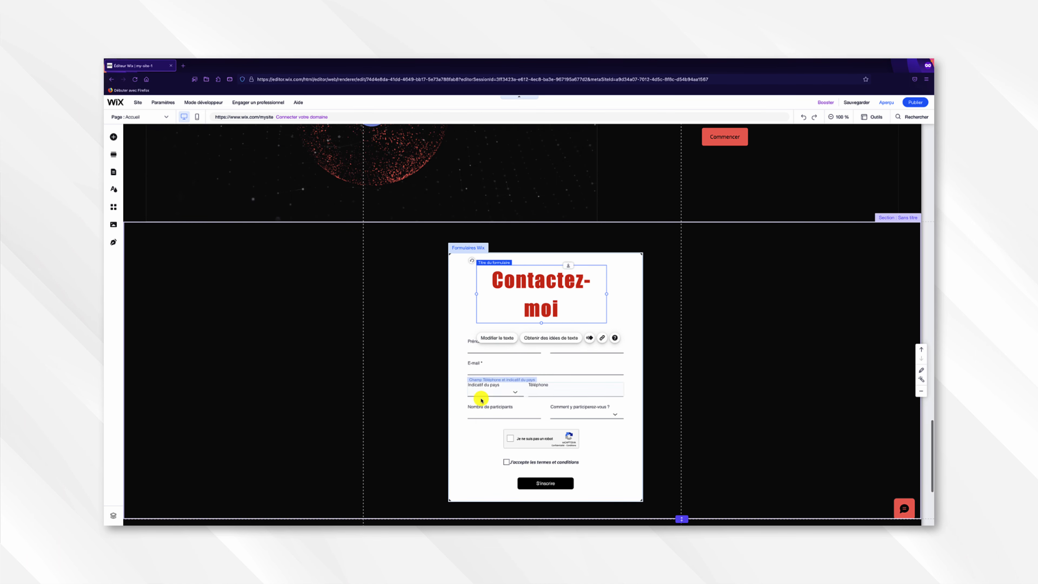
click(489, 404)
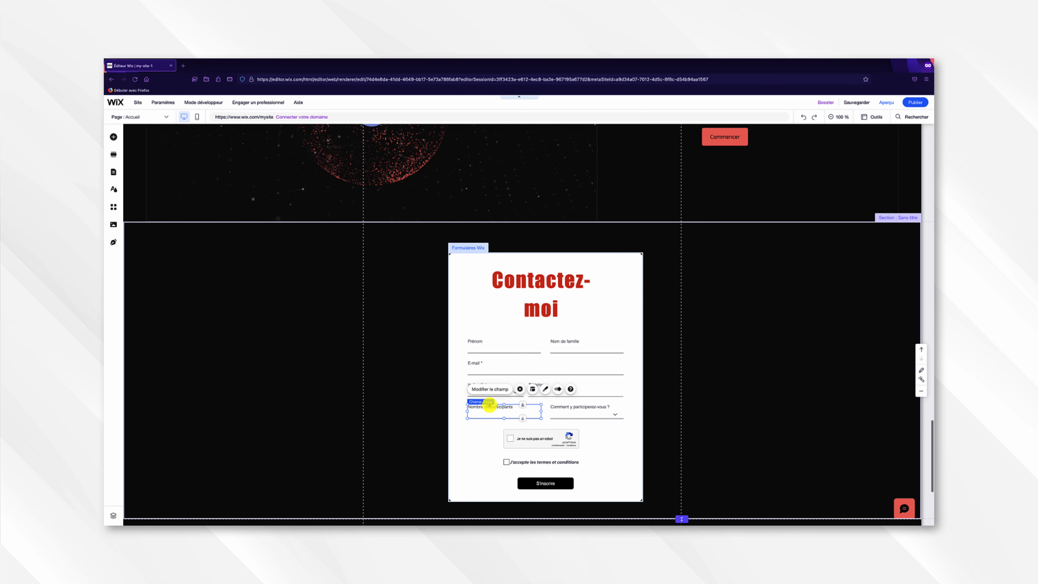
key(Delete)
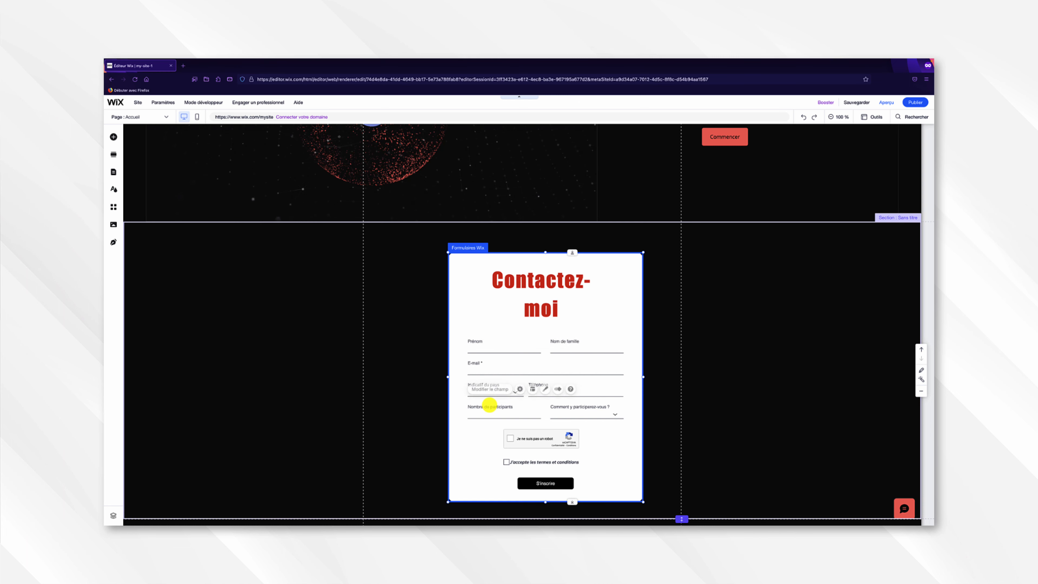
click(562, 412)
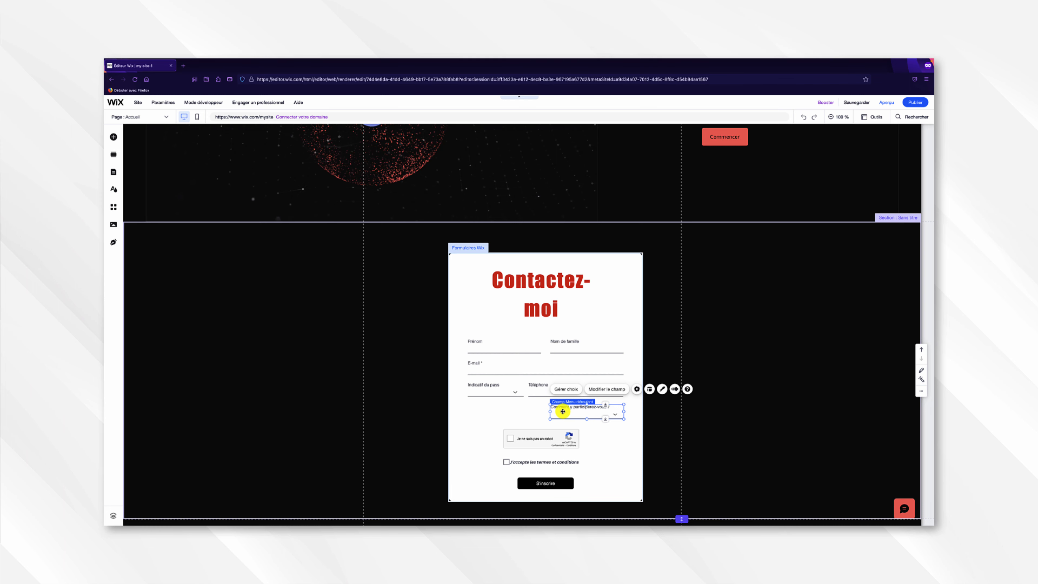
key(Delete)
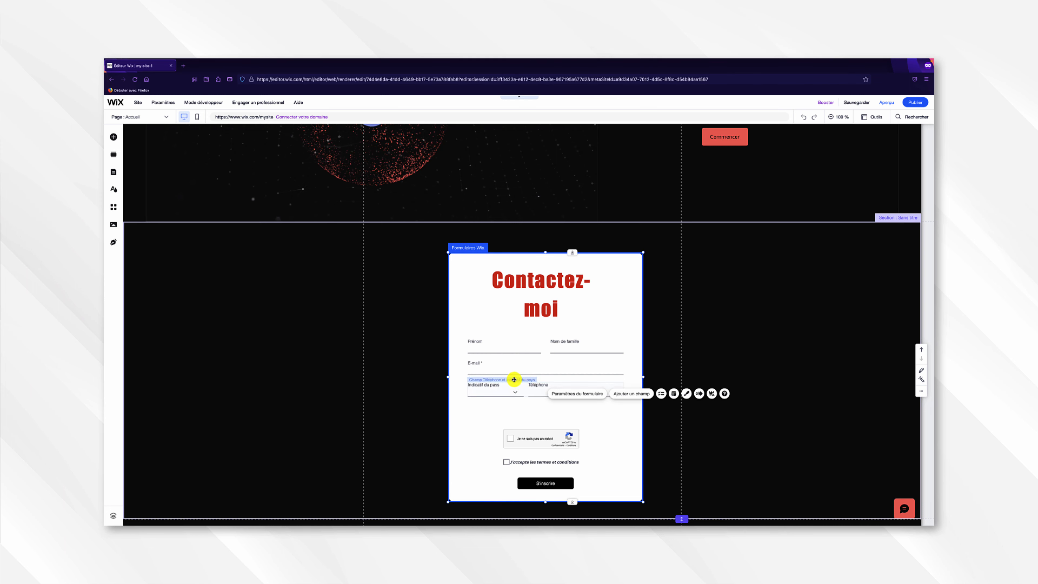
- Move the reCAPTCHA box slightly upward into the gap below the phone field
click(552, 434)
mouse_move(552, 437)
mouse_down()
mouse_move(554, 420)
mouse_move(563, 430)
mouse_up()
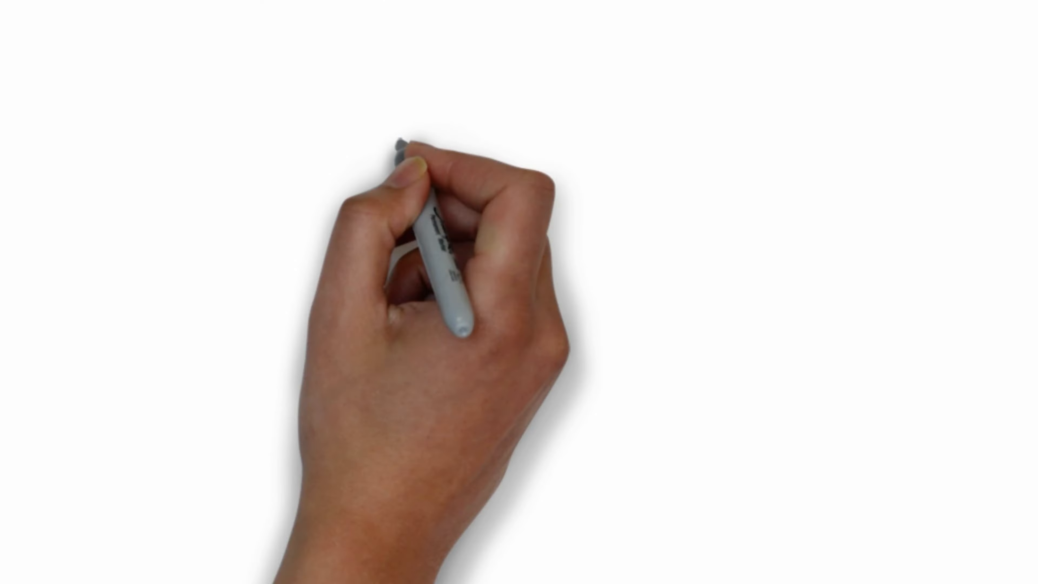